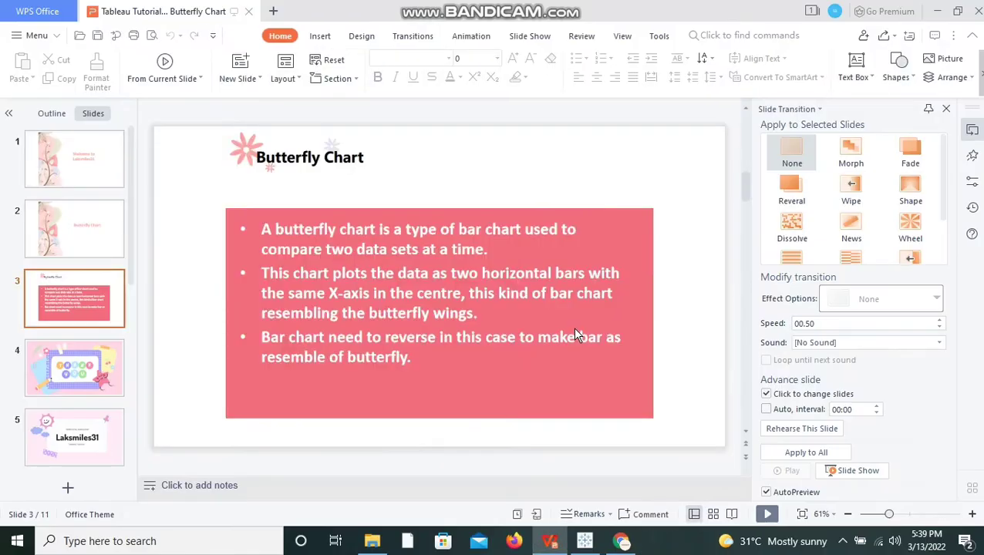
# Switch to Tableau Public to view the finished Butterfly Chart with Sales mirrored against Discount.
pyautogui.click(584, 541)
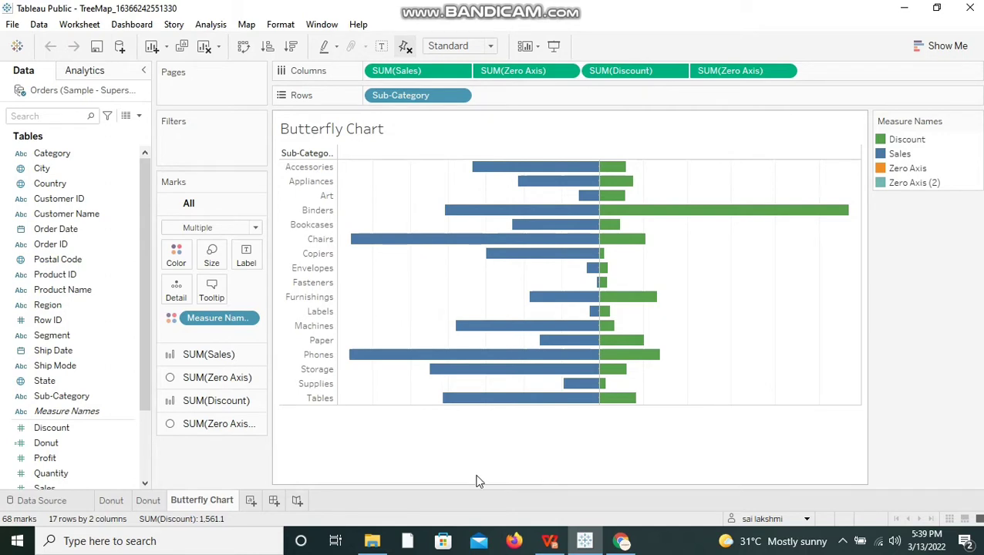
# Add Sheet 4 and put SUM(Sales) on Columns, showing one total bar of about 2,297,201.
pyautogui.click(252, 501)
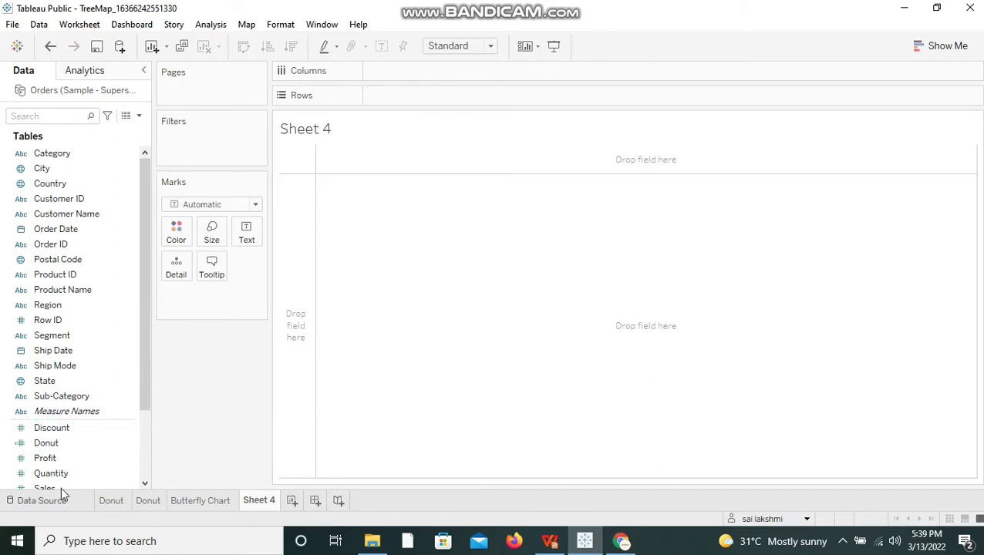
pyautogui.moveTo(66, 485); pyautogui.dragTo(385, 75)
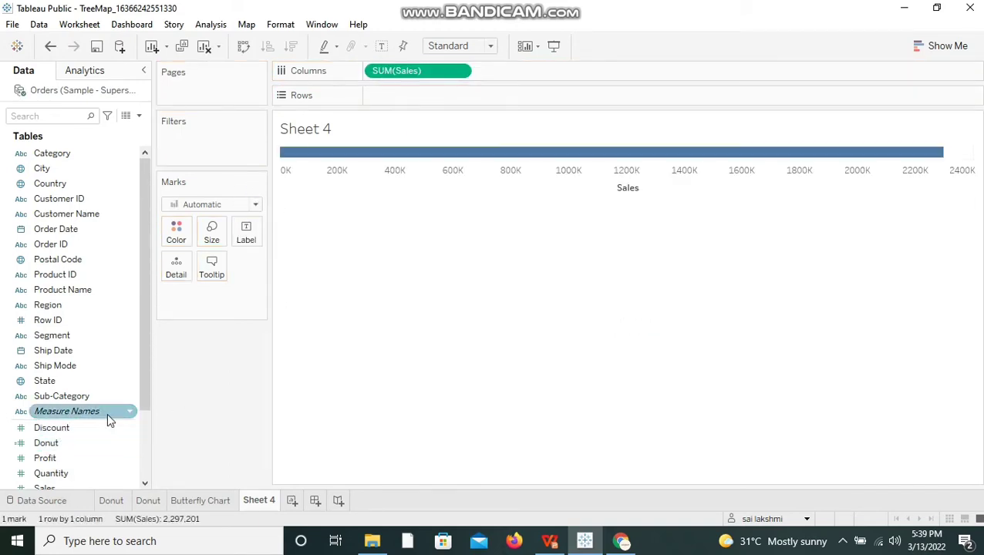
pyautogui.moveTo(107, 412)
pyautogui.mouseDown()
pyautogui.moveTo(433, 175)
pyautogui.moveTo(110, 429)
pyautogui.mouseUp()
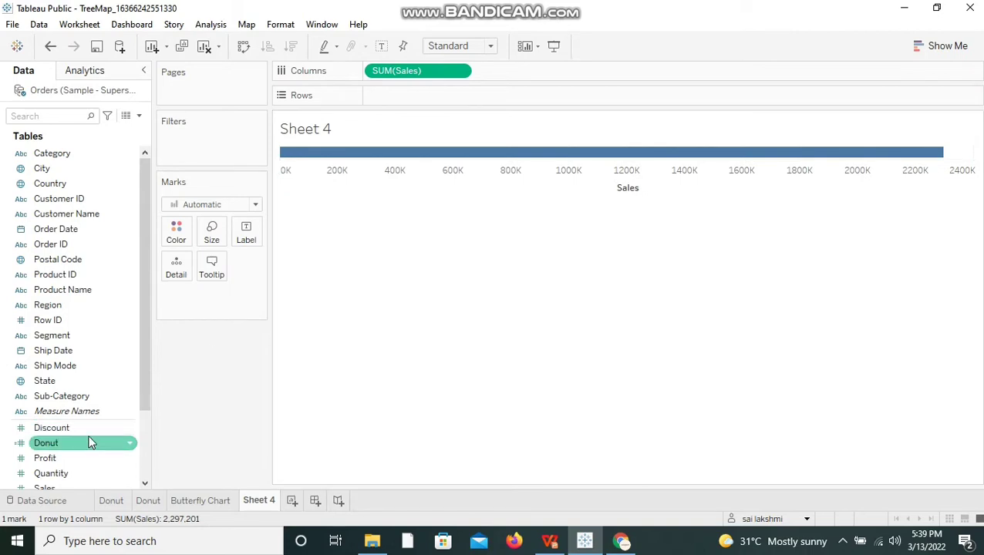
# Create a calculated field named 'Zero Axis' with the formula 0.
pyautogui.click(139, 116)
pyautogui.click(117, 132)
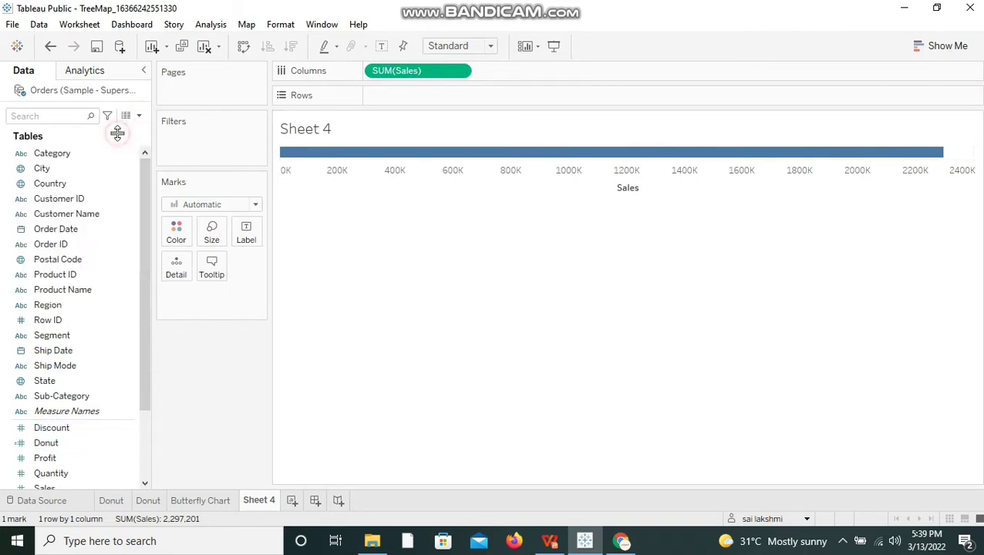
pyautogui.click(241, 261)
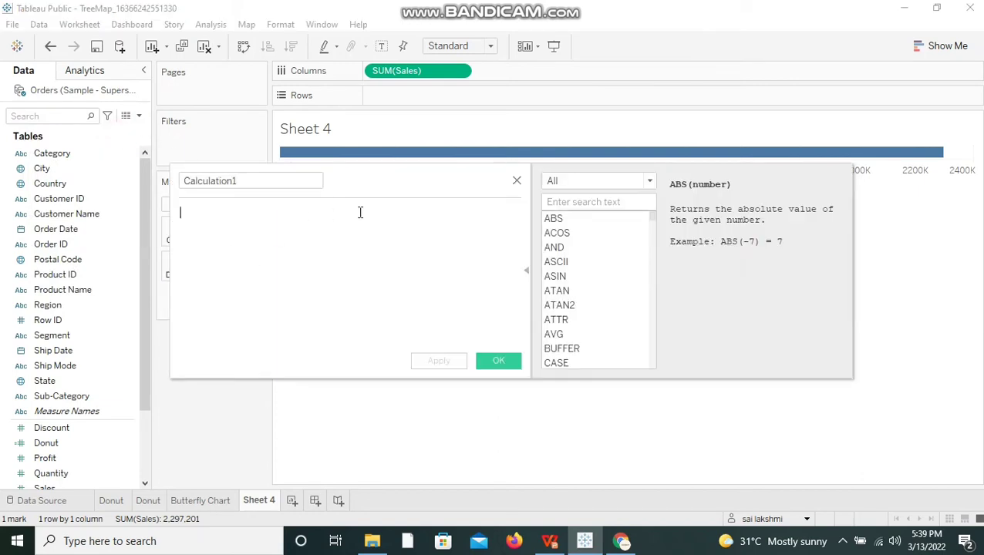
pyautogui.write('0')
pyautogui.click(293, 187)
pyautogui.press('BackSpace')
pyautogui.press('BackSpace')
pyautogui.press('BackSpace')
pyautogui.press('BackSpace')
pyautogui.press('BackSpace')
pyautogui.press('BackSpace')
pyautogui.press('BackSpace')
pyautogui.press('BackSpace')
pyautogui.press('BackSpace')
pyautogui.press('BackSpace')
pyautogui.press('BackSpace')
pyautogui.press('BackSpace')
pyautogui.write('Zero Axis')
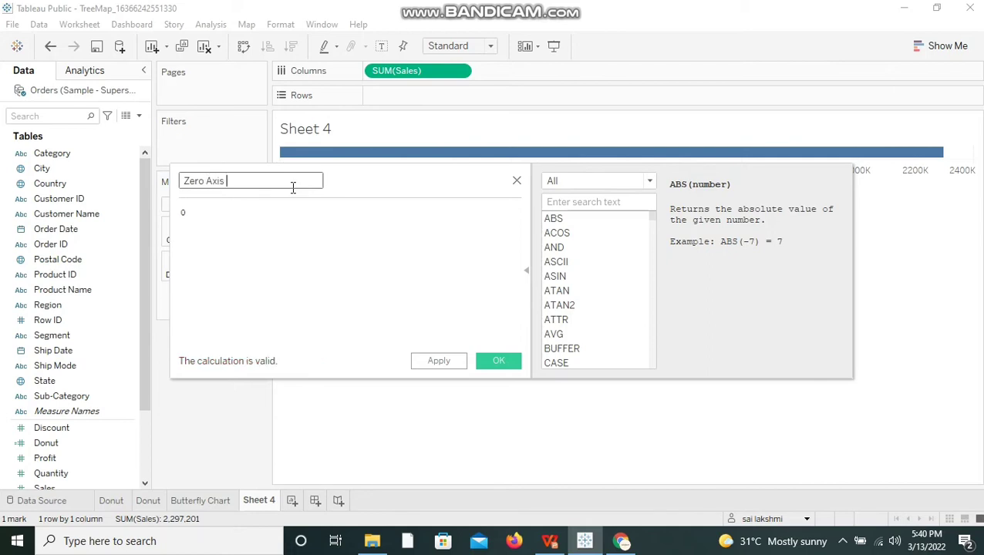
pyautogui.click(500, 360)
# Add Zero Axis, Discount and Zero Axis after SUM(Sales) on Columns, and Sub-Category on Rows.
pyautogui.click(497, 361)
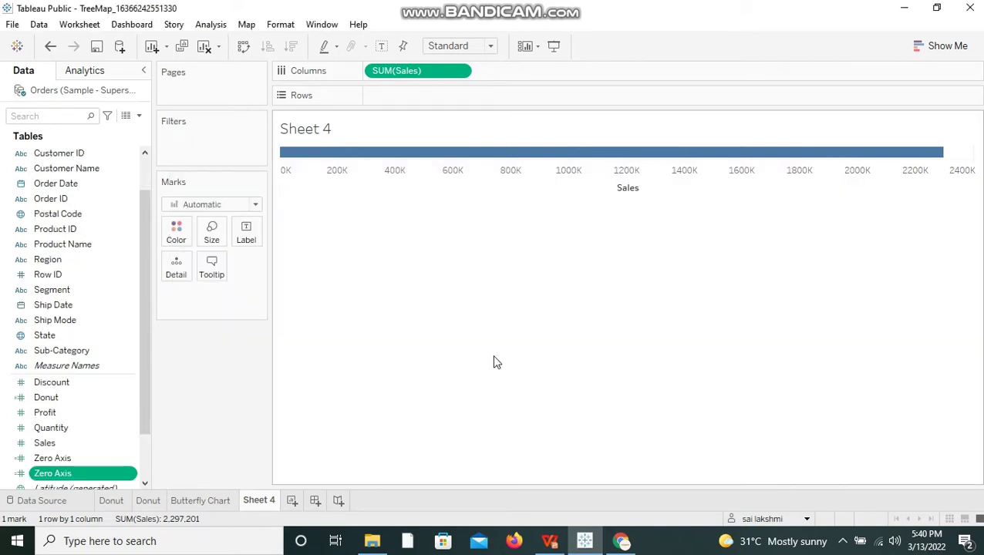
pyautogui.moveTo(70, 474); pyautogui.dragTo(512, 83)
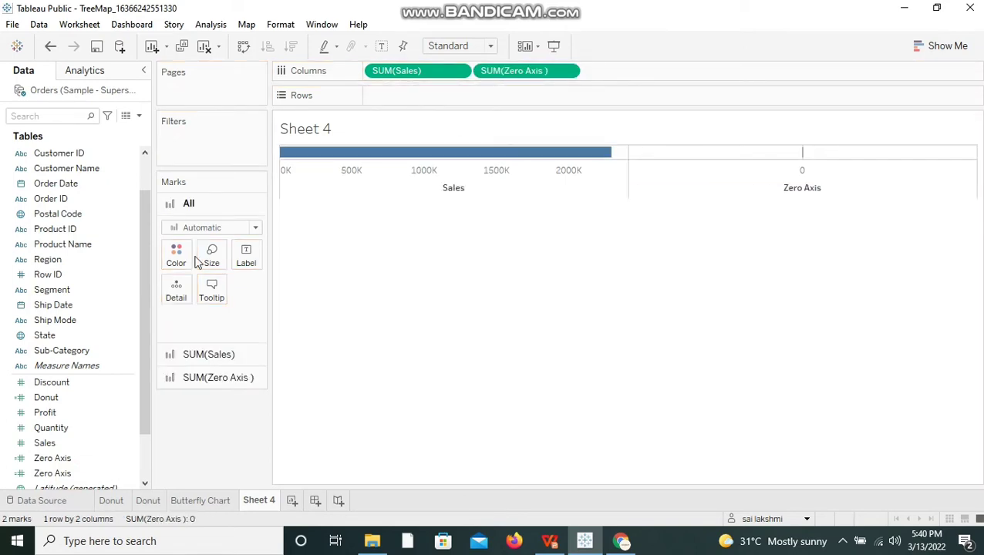
pyautogui.click(49, 416)
pyautogui.moveTo(49, 417); pyautogui.dragTo(481, 293)
pyautogui.moveTo(46, 382); pyautogui.dragTo(606, 73)
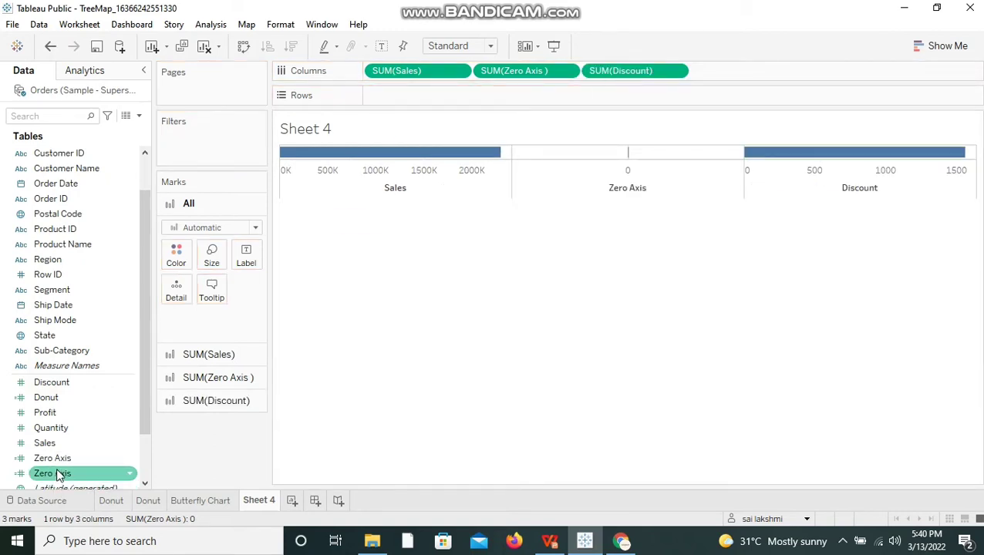
pyautogui.moveTo(56, 473); pyautogui.dragTo(764, 75)
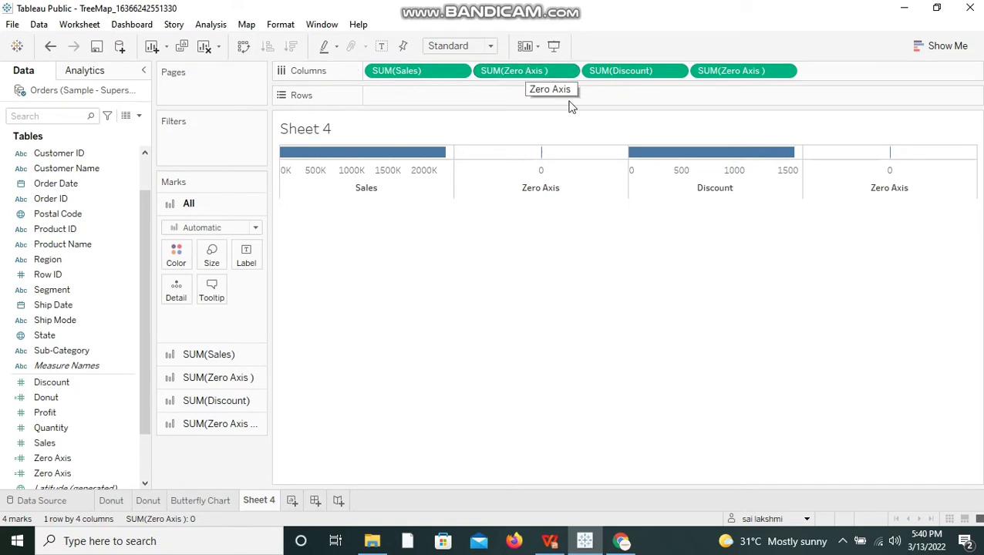
pyautogui.moveTo(442, 161)
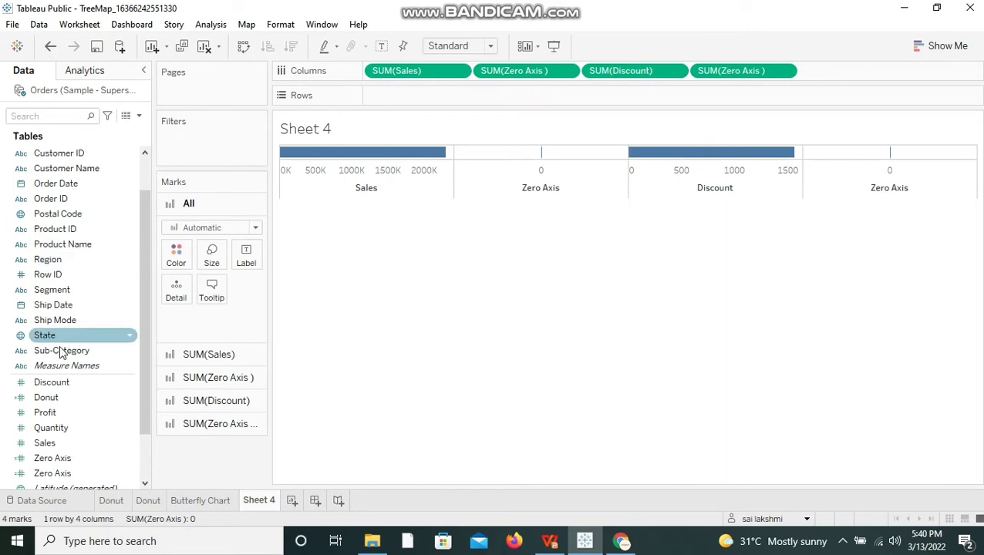
pyautogui.moveTo(66, 351); pyautogui.dragTo(413, 100)
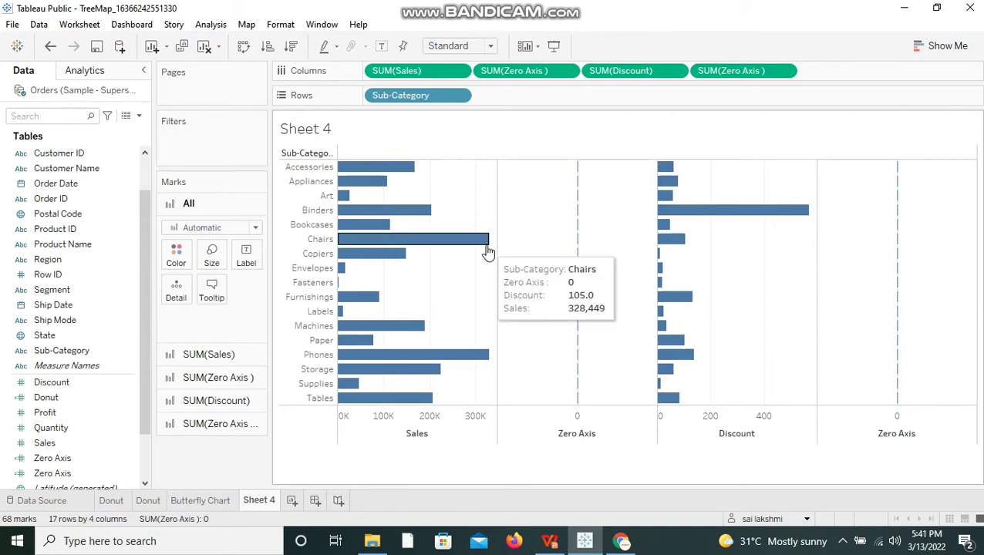
# Set both SUM(Zero Axis) pills to Dual Axis, pairing one with Sales and one with Discount.
pyautogui.rightClick(515, 70)
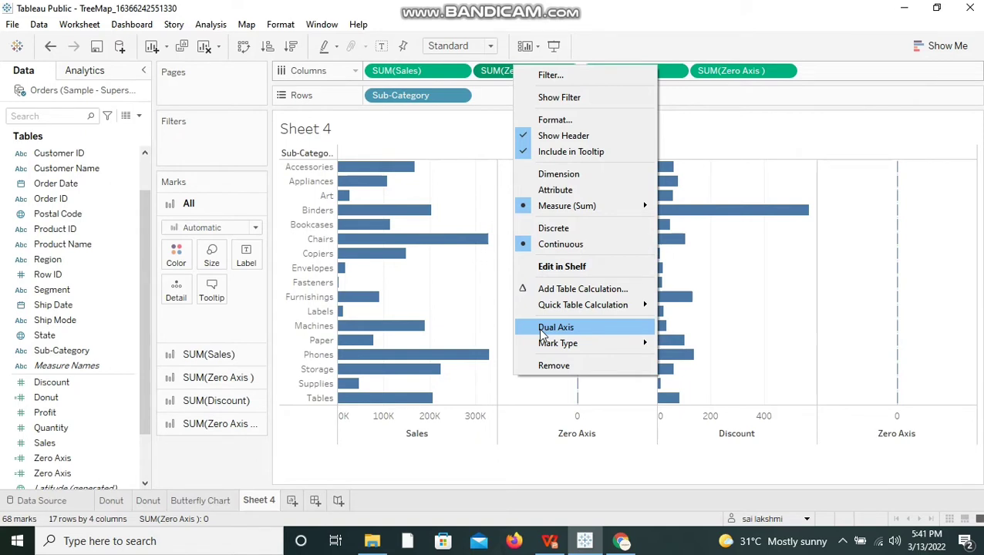
pyautogui.click(555, 327)
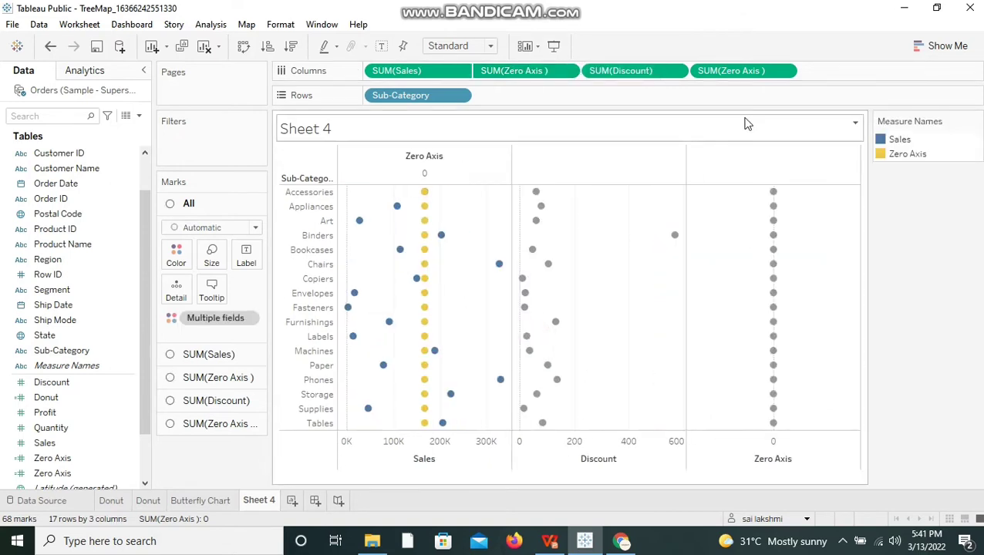
pyautogui.rightClick(744, 75)
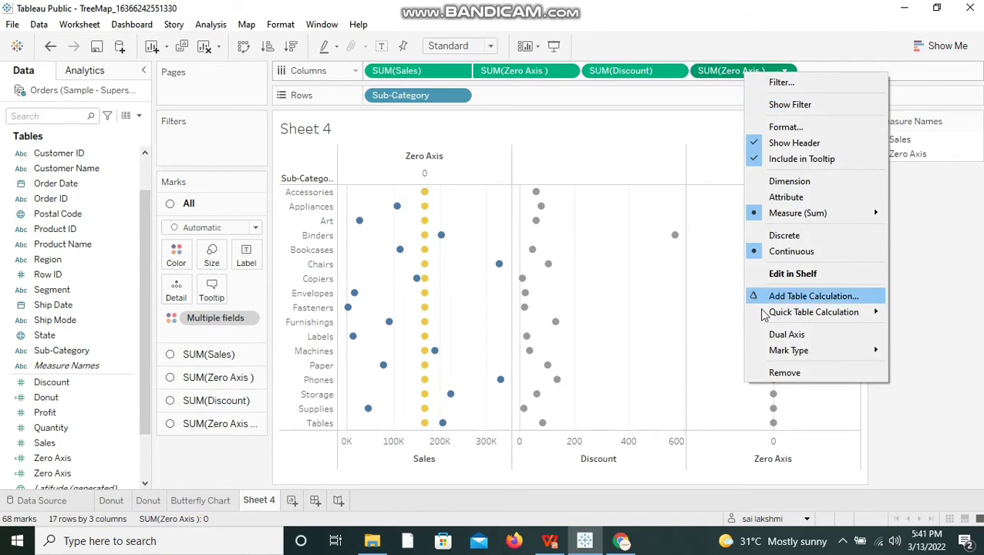
pyautogui.click(775, 335)
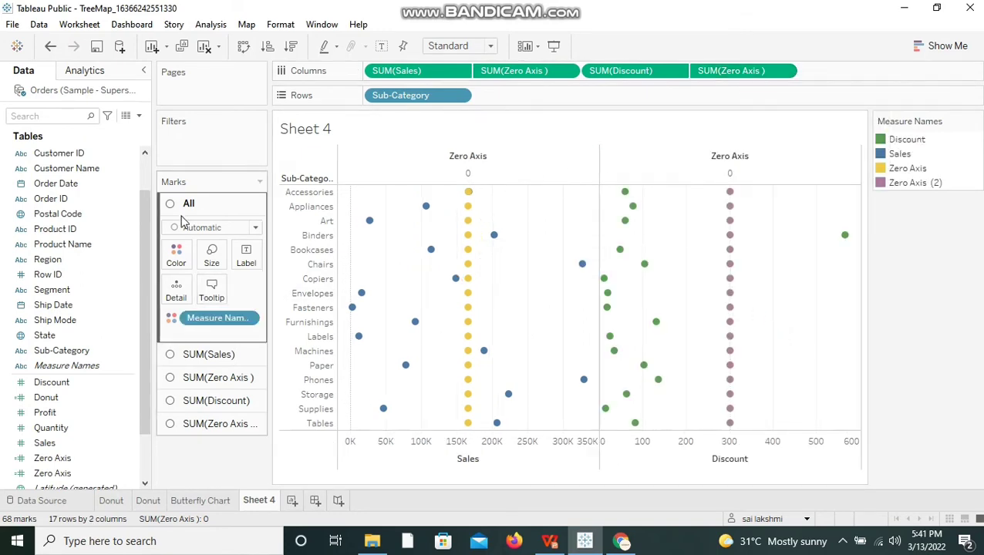
# Change the SUM(Sales) and SUM(Discount) mark types to Bar.
pyautogui.click(207, 233)
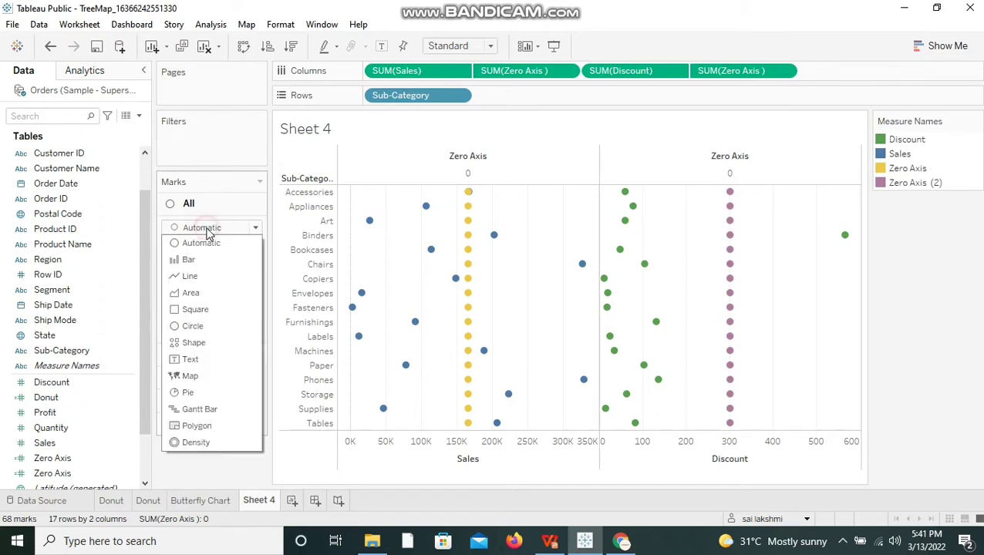
pyautogui.click(207, 229)
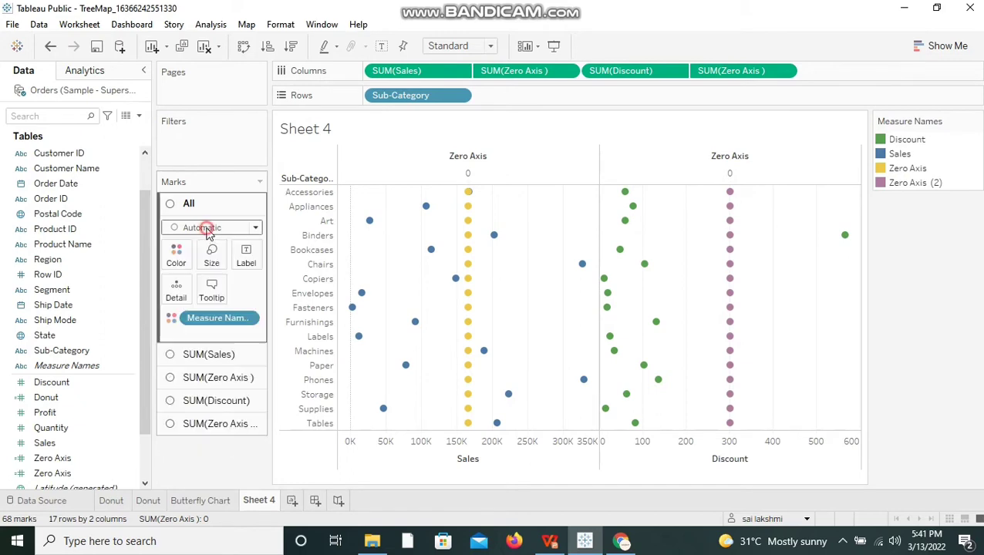
pyautogui.click(211, 356)
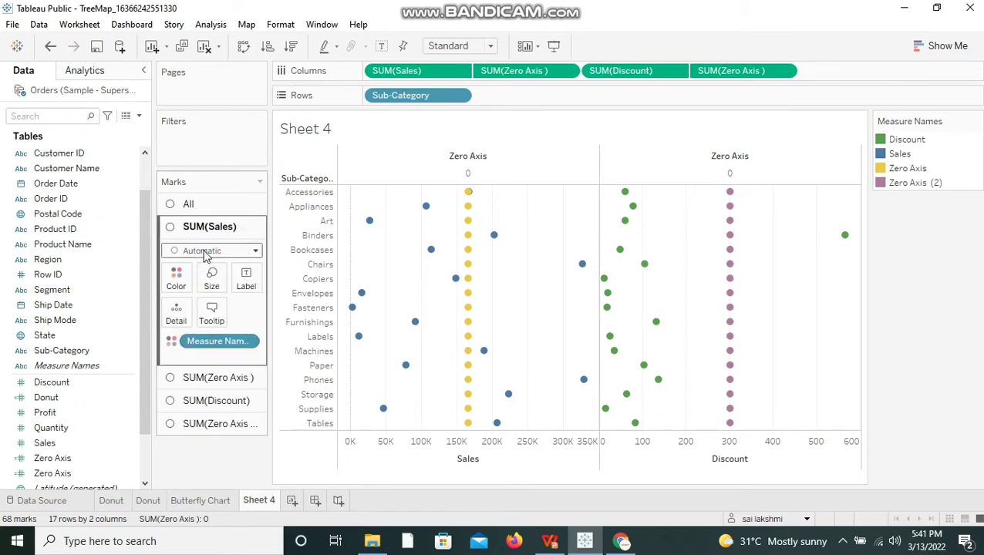
pyautogui.click(204, 252)
pyautogui.click(191, 283)
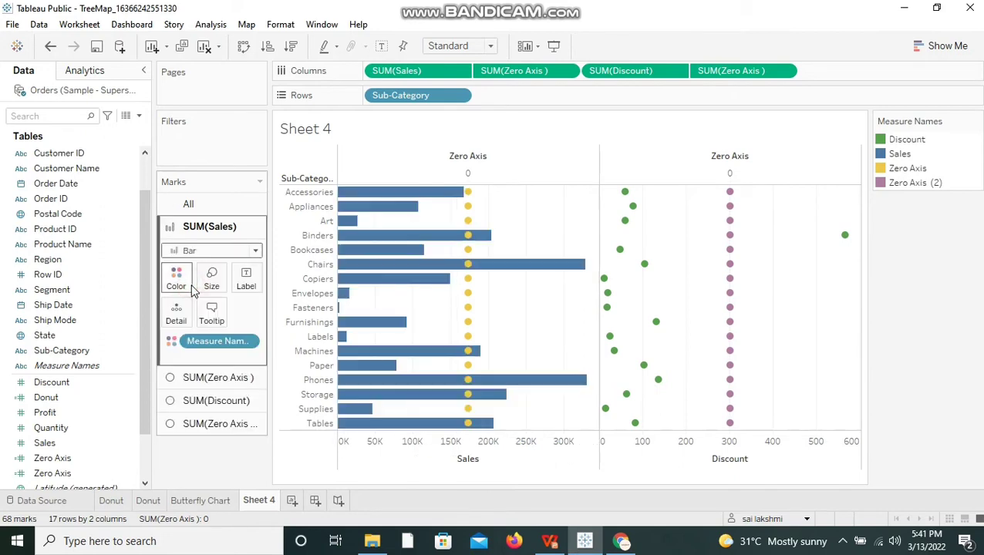
pyautogui.click(197, 407)
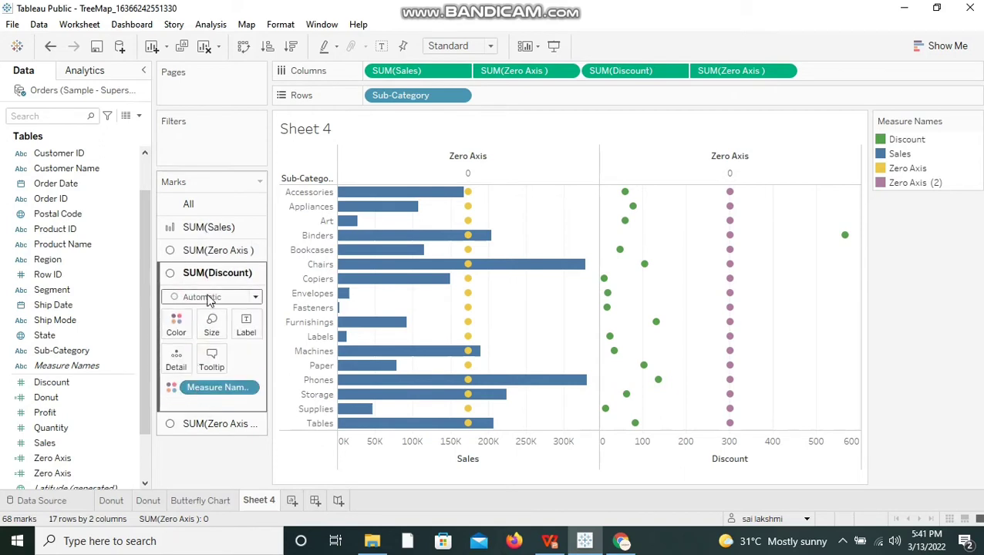
pyautogui.click(206, 299)
pyautogui.click(205, 331)
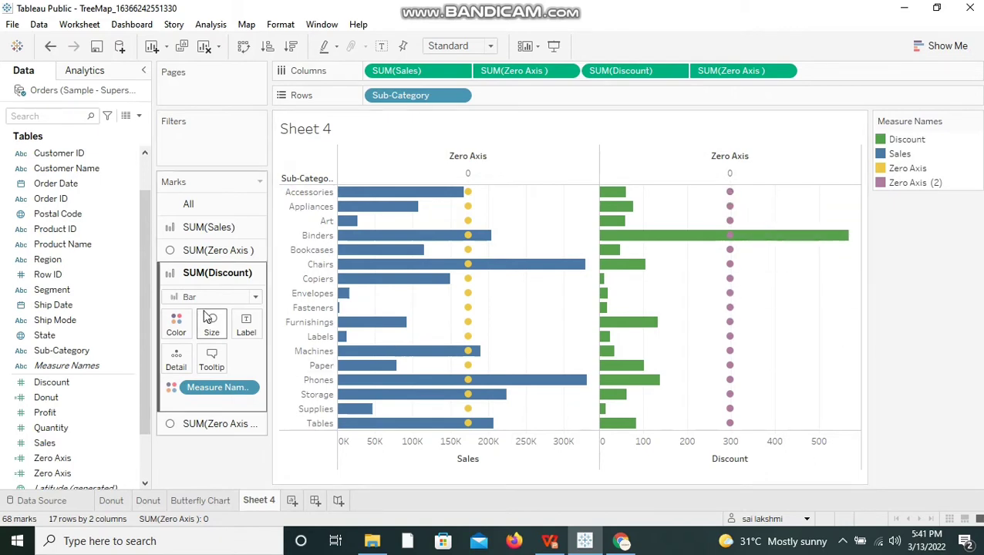
# Set the mark size of both SUM(Zero Axis) cards to the minimum.
pyautogui.click(201, 250)
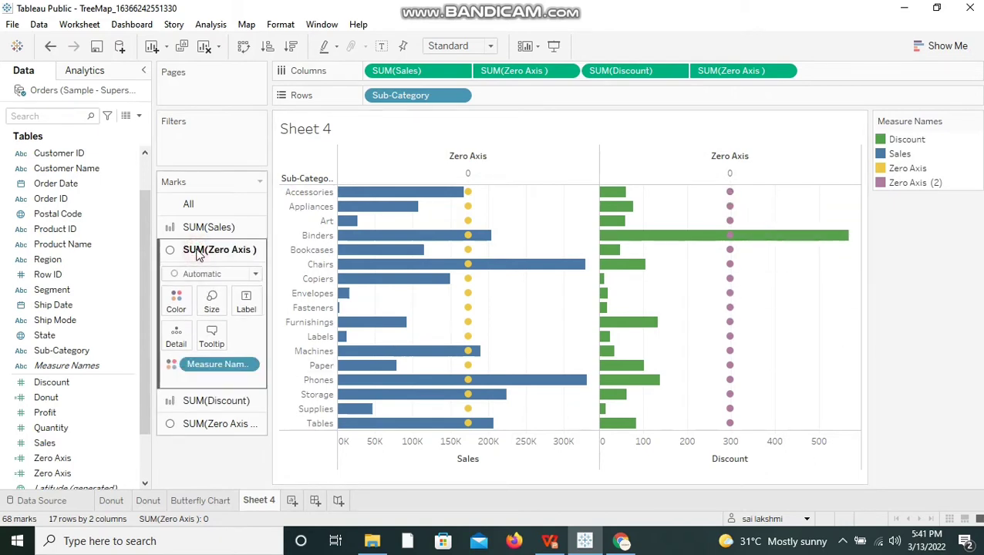
pyautogui.click(210, 300)
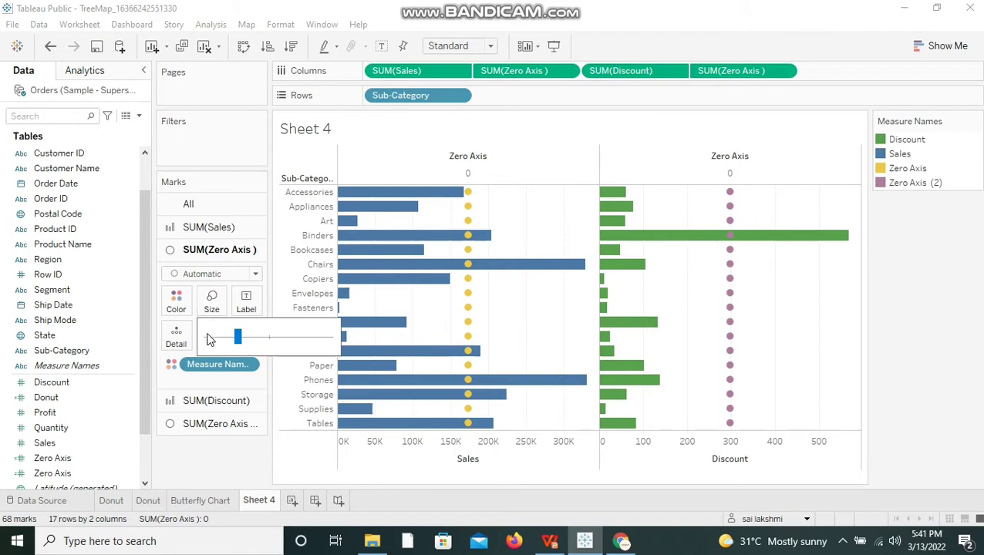
pyautogui.click(209, 337)
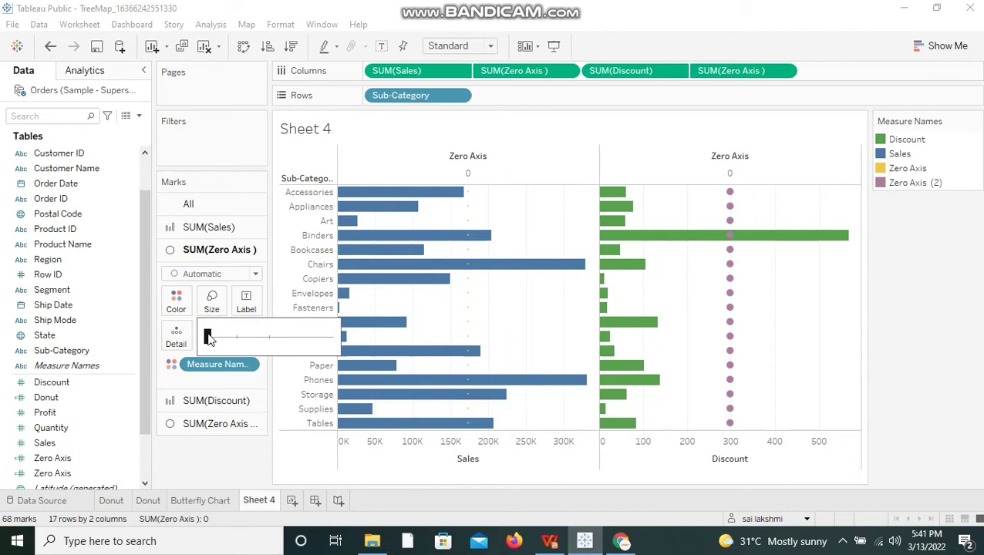
pyautogui.click(214, 424)
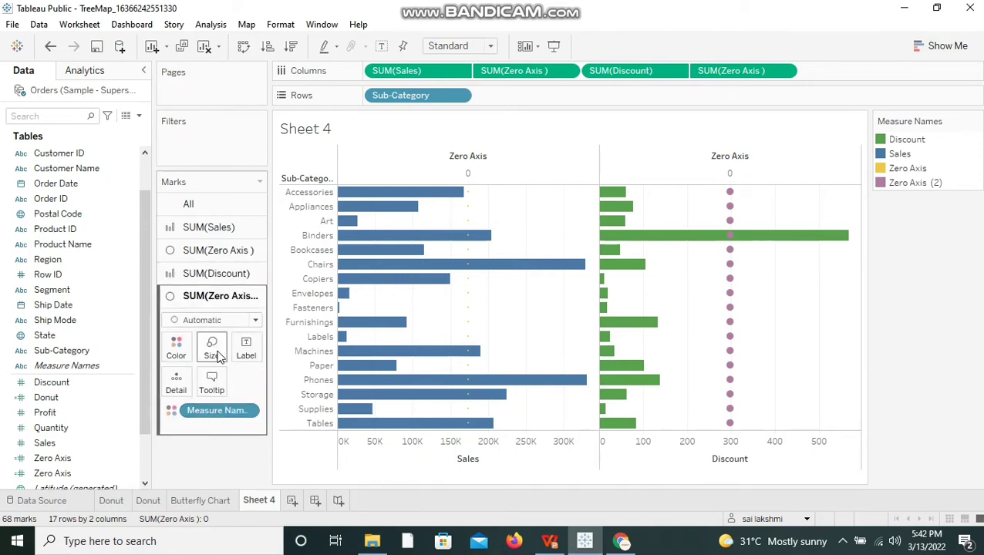
pyautogui.click(216, 353)
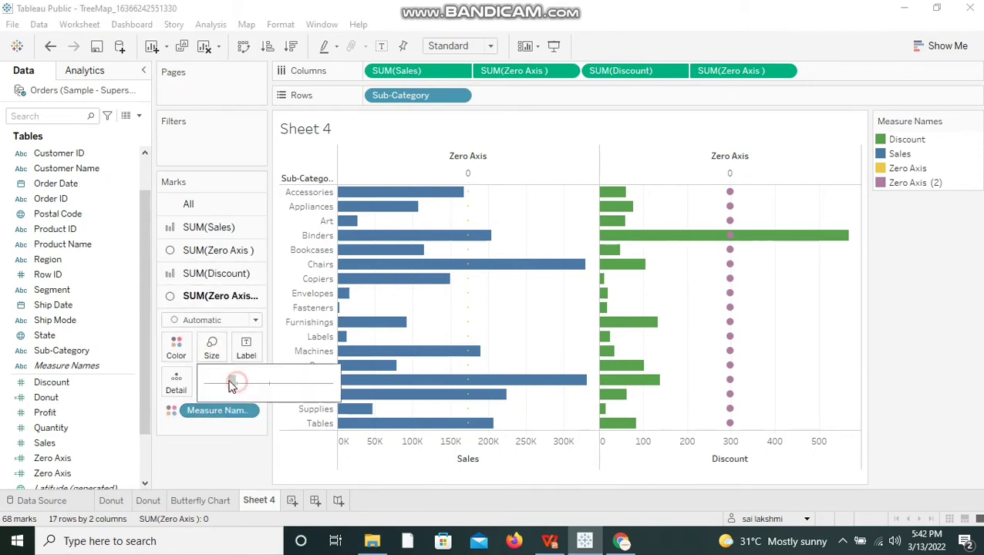
pyautogui.moveTo(237, 384); pyautogui.dragTo(207, 383)
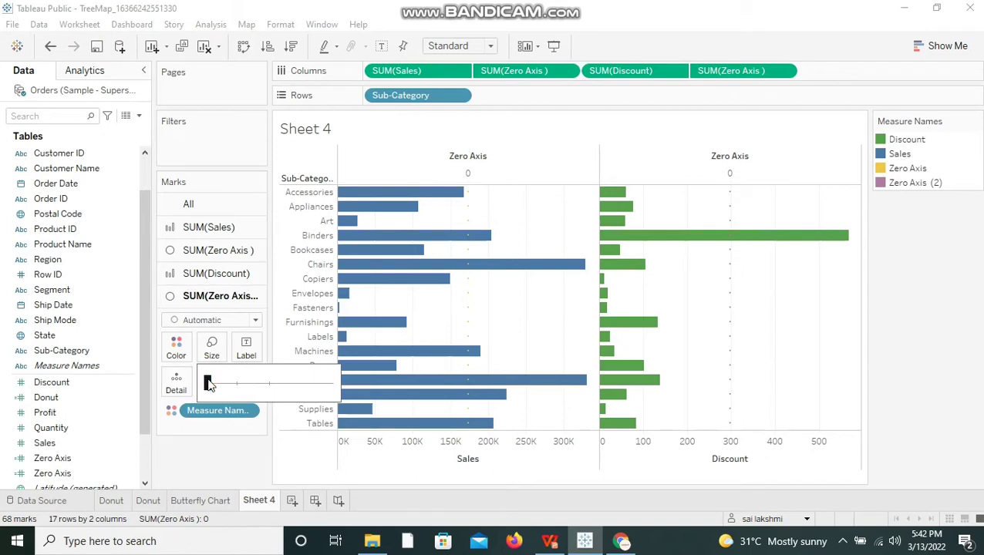
pyautogui.click(208, 468)
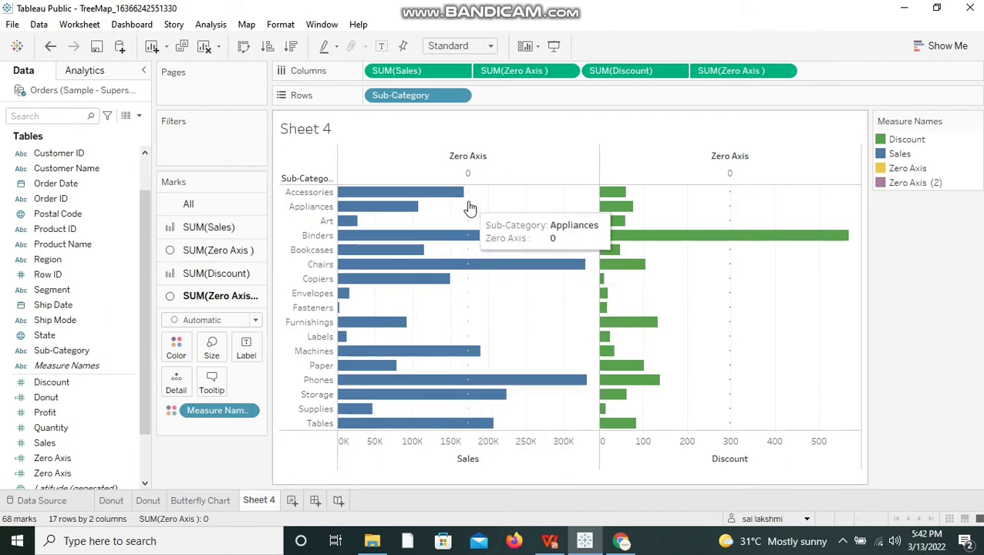
# Apply Synchronize Axis to the Sales-side and Discount-side Zero Axis headers.
pyautogui.rightClick(470, 161)
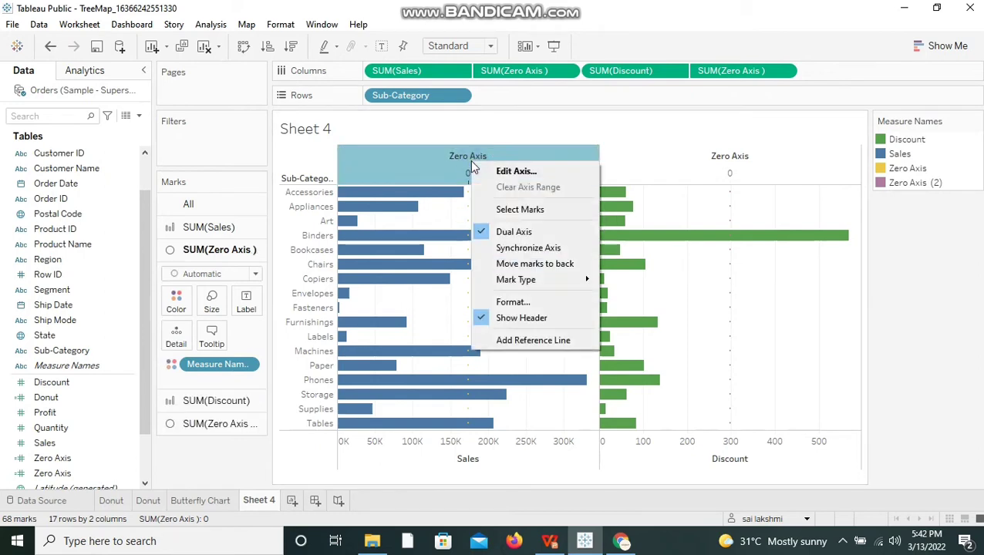
pyautogui.click(502, 250)
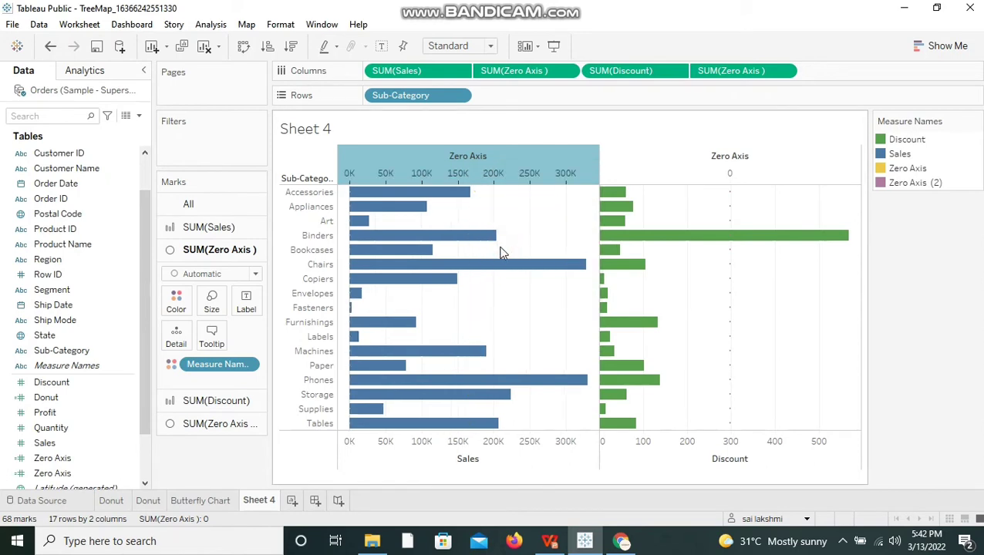
pyautogui.click(721, 159)
pyautogui.rightClick(722, 159)
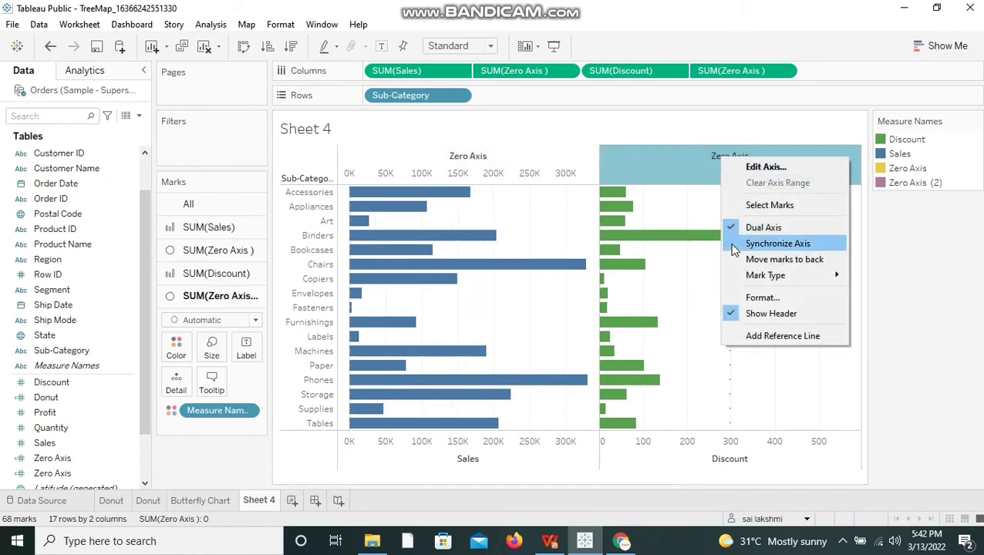
pyautogui.click(777, 244)
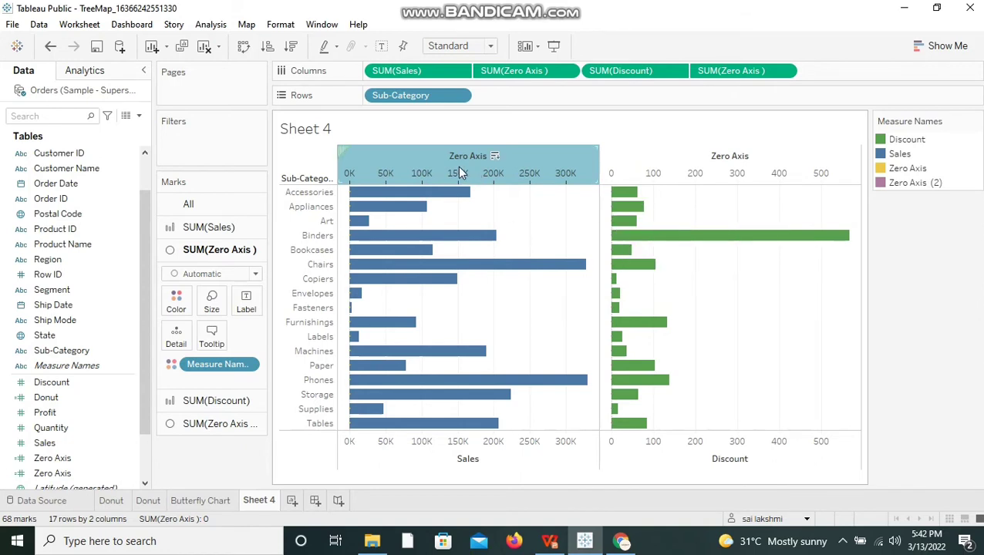
# Reverse the Sales-side axis with a fixed start of 0 and an automatic end.
pyautogui.moveTo(460, 171)
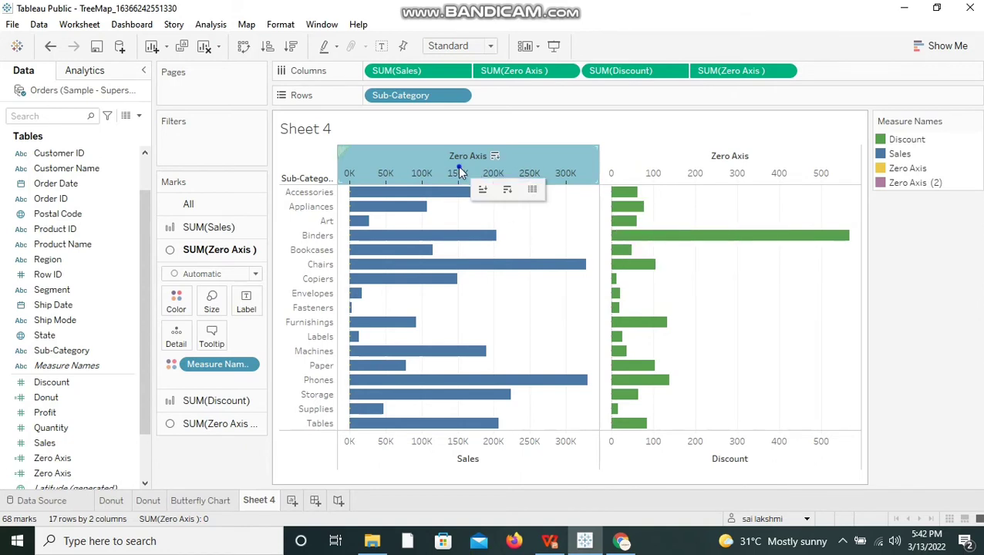
pyautogui.rightClick(459, 170)
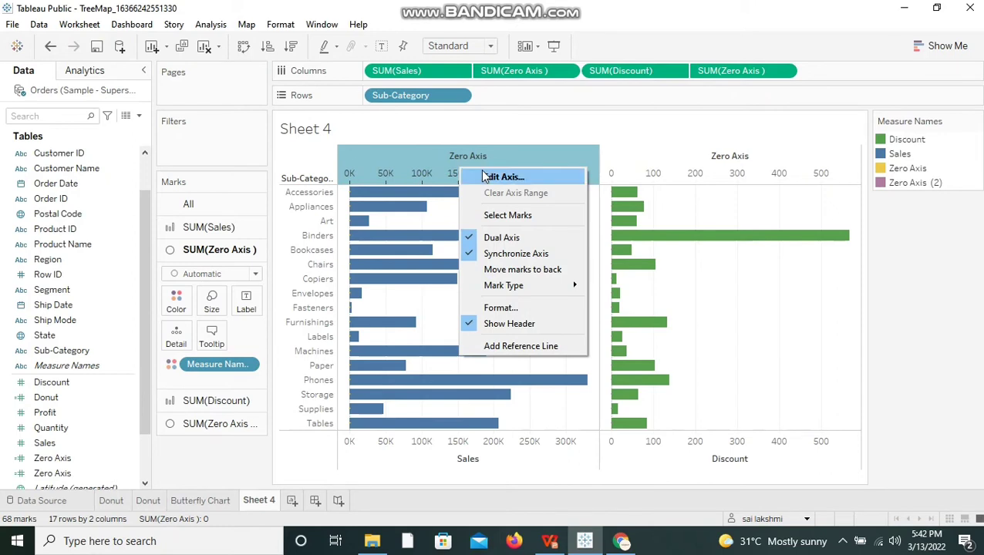
pyautogui.click(486, 177)
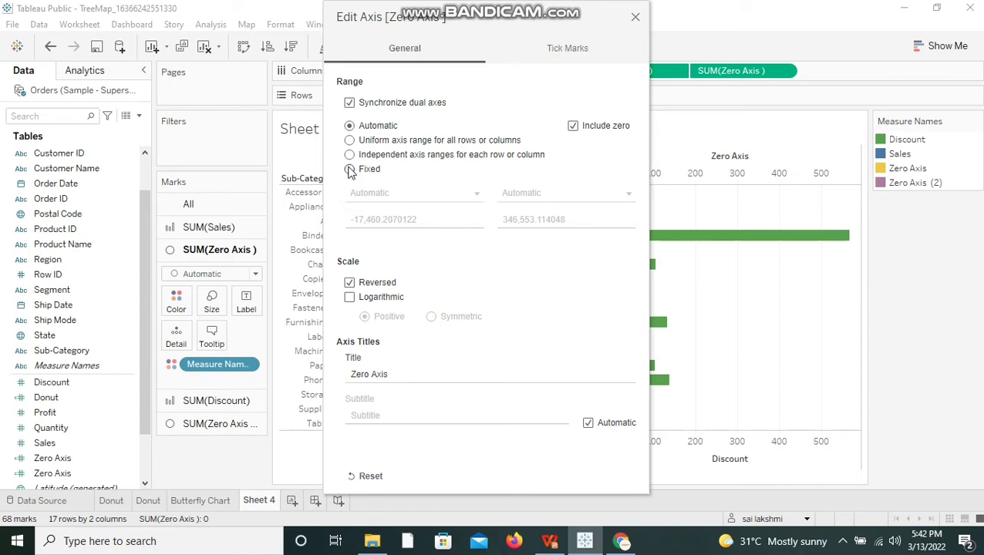
pyautogui.click(350, 169)
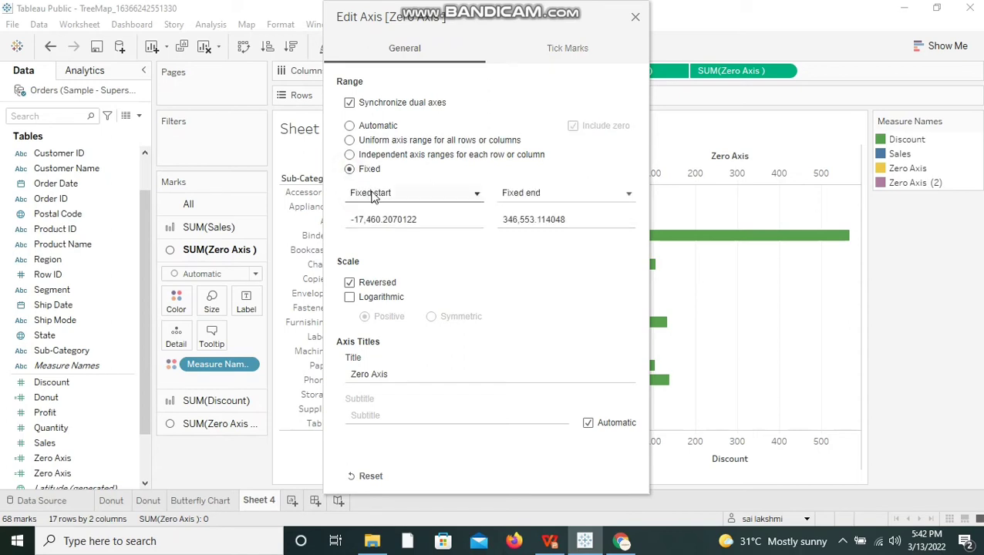
pyautogui.click(448, 222)
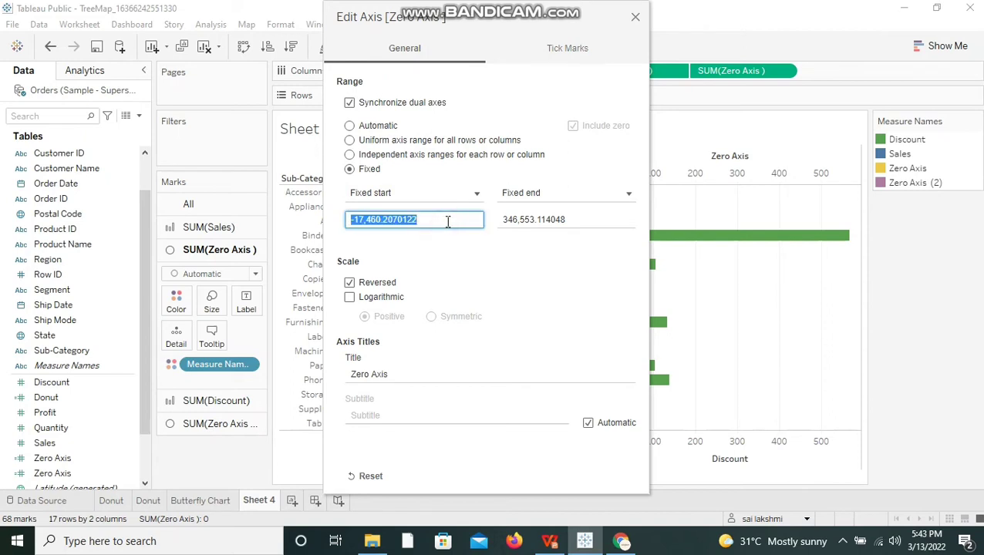
pyautogui.write('00')
pyautogui.press('BackSpace')
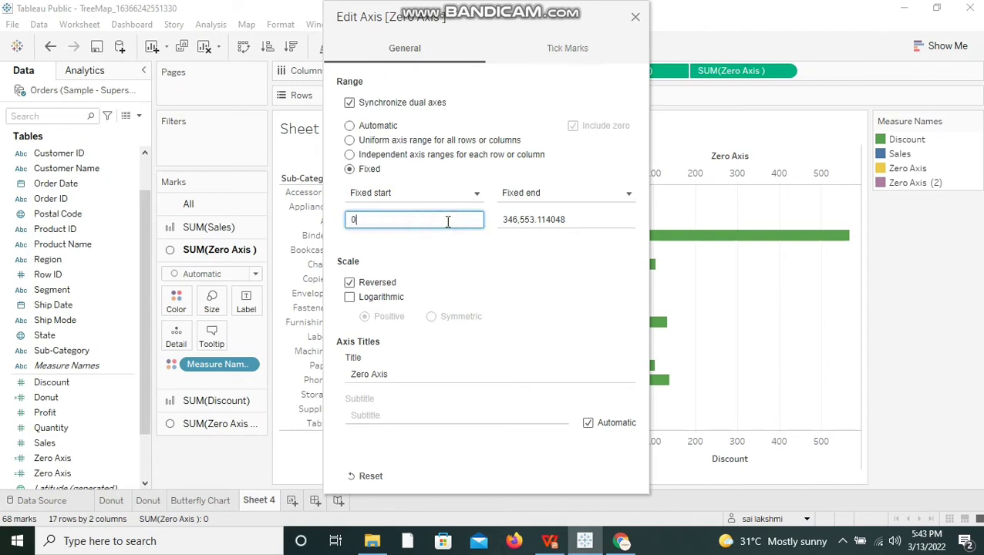
pyautogui.click(545, 193)
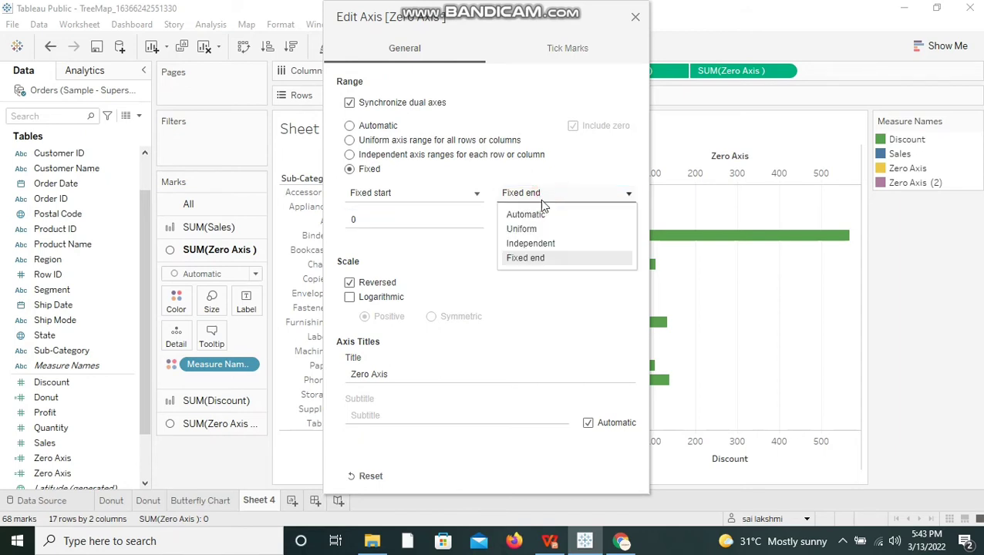
pyautogui.click(528, 215)
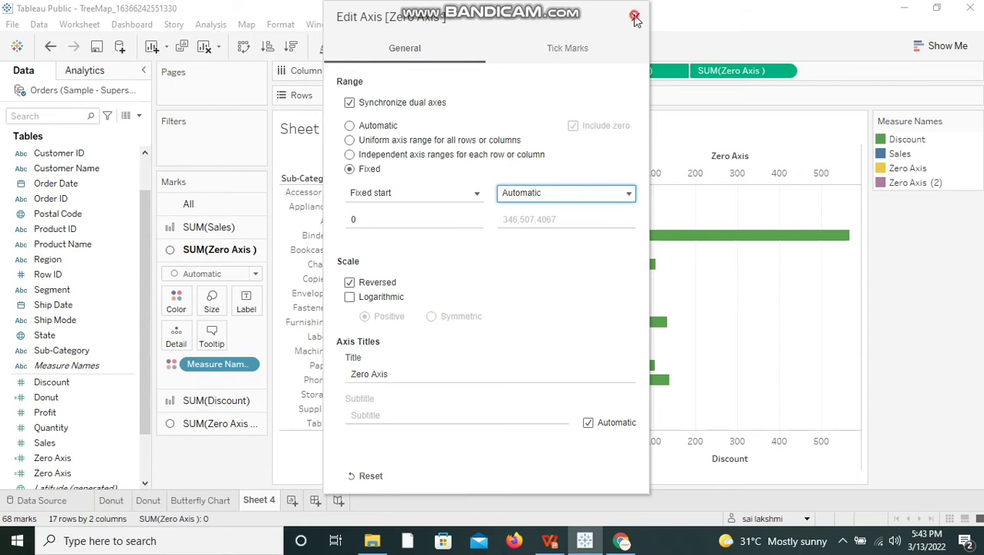
pyautogui.click(635, 17)
pyautogui.moveTo(571, 208)
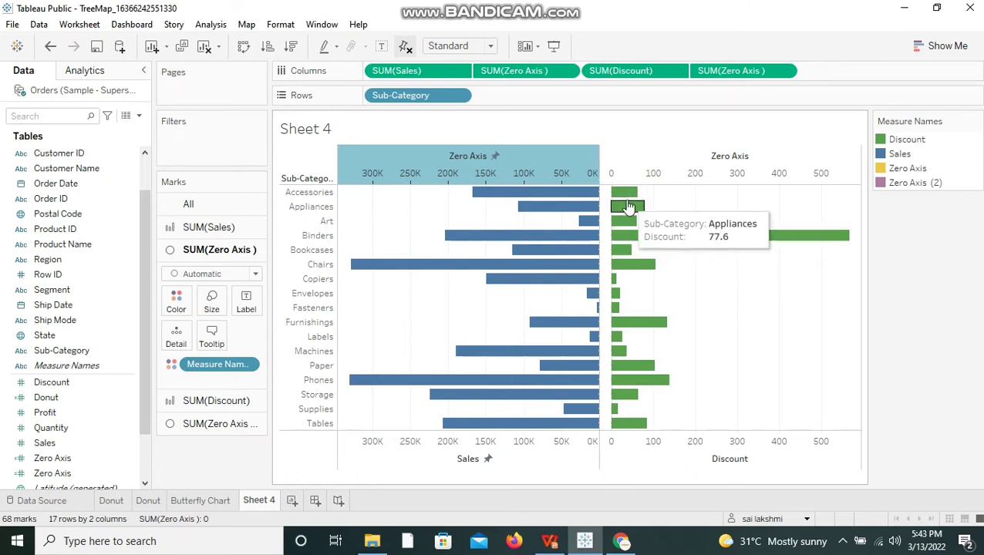
# Give the Discount-side axis a fixed start of 0 and an automatic end.
pyautogui.rightClick(646, 160)
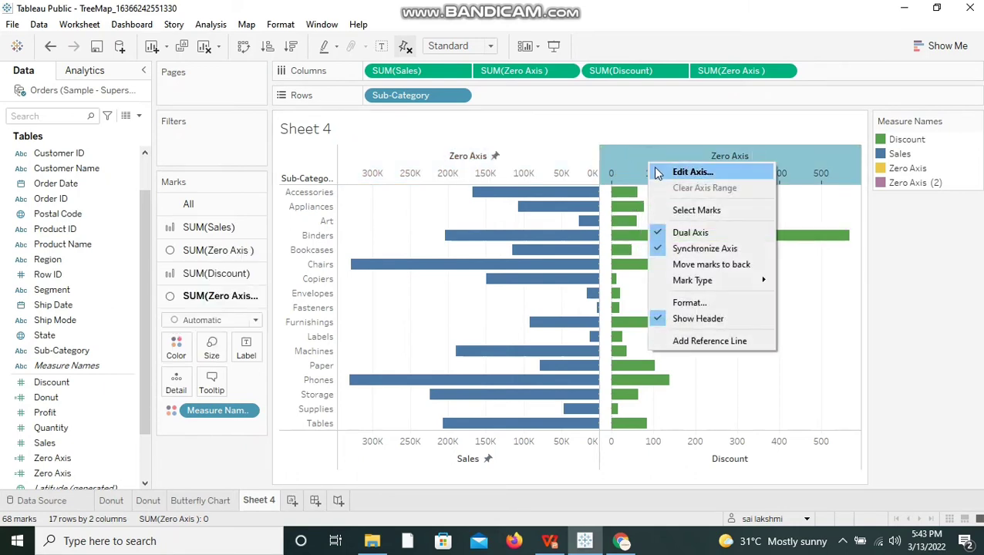
pyautogui.click(654, 168)
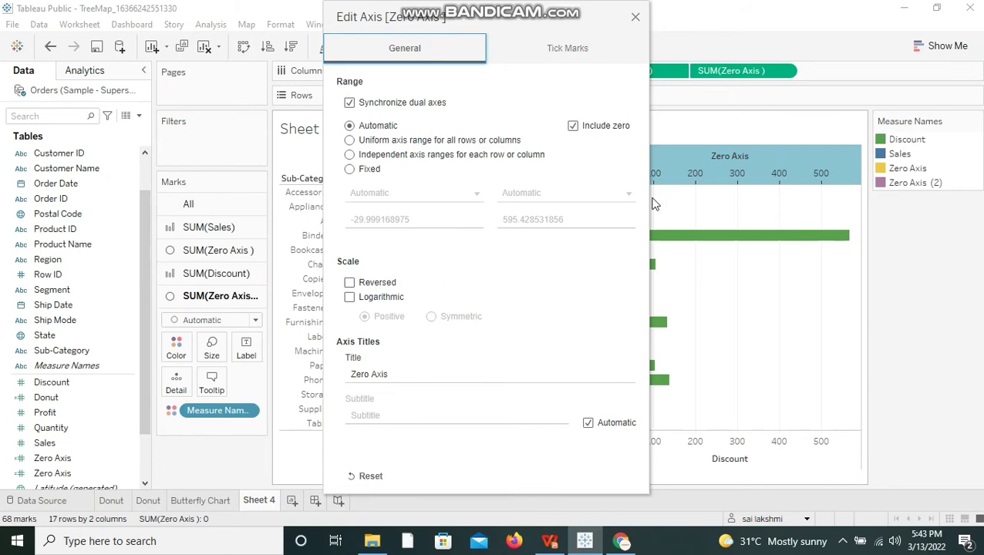
pyautogui.moveTo(581, 21); pyautogui.dragTo(676, 395)
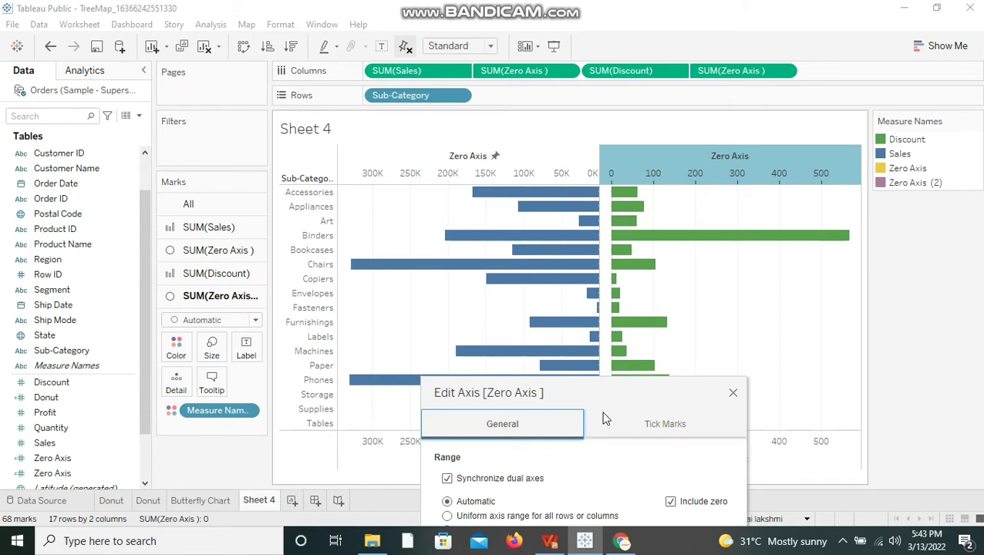
pyautogui.moveTo(600, 393); pyautogui.dragTo(565, 83)
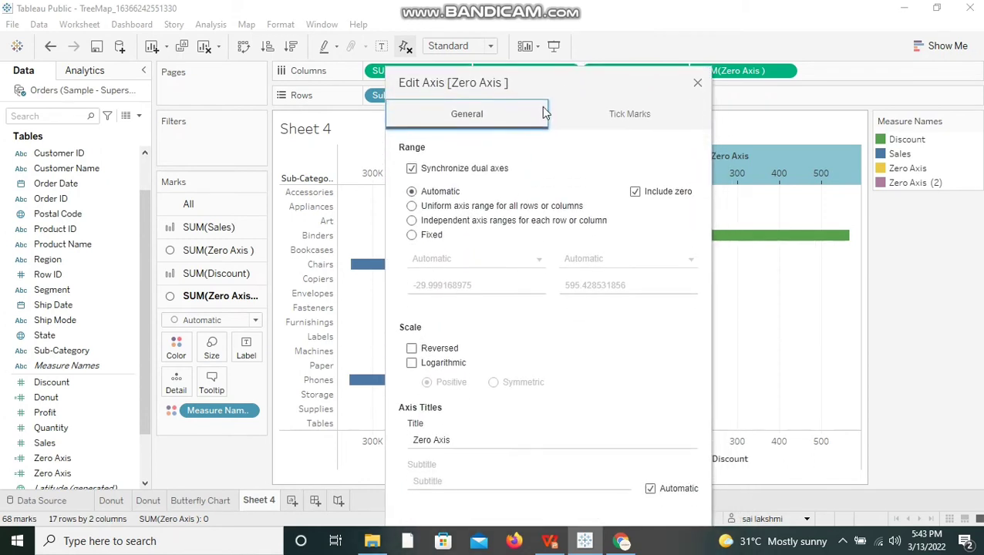
pyautogui.click(412, 235)
pyautogui.click(502, 286)
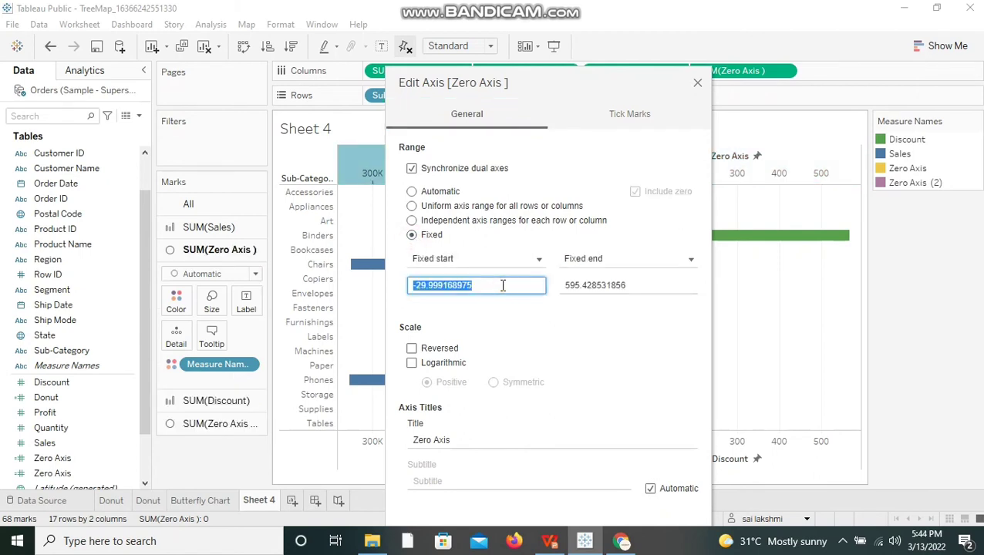
pyautogui.write('0')
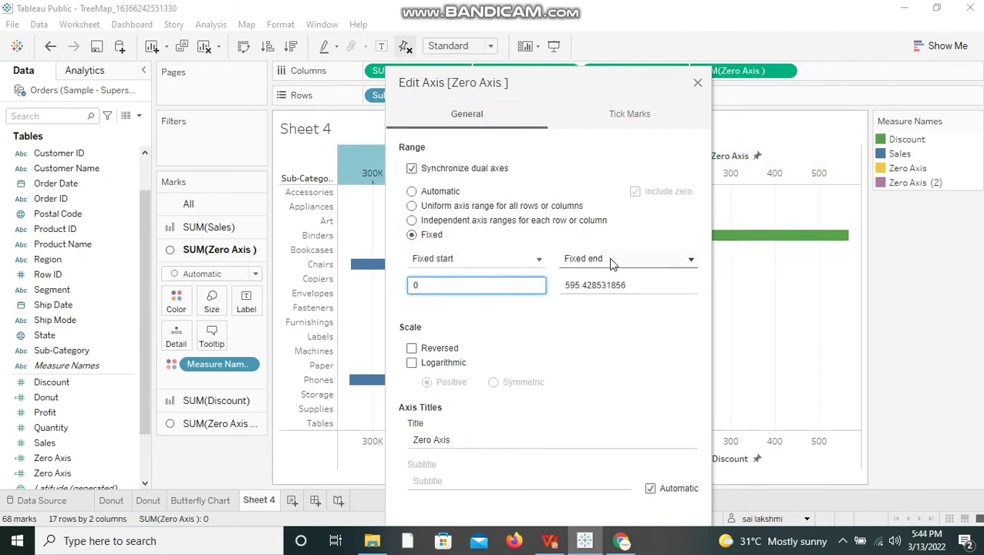
pyautogui.click(615, 259)
pyautogui.click(601, 281)
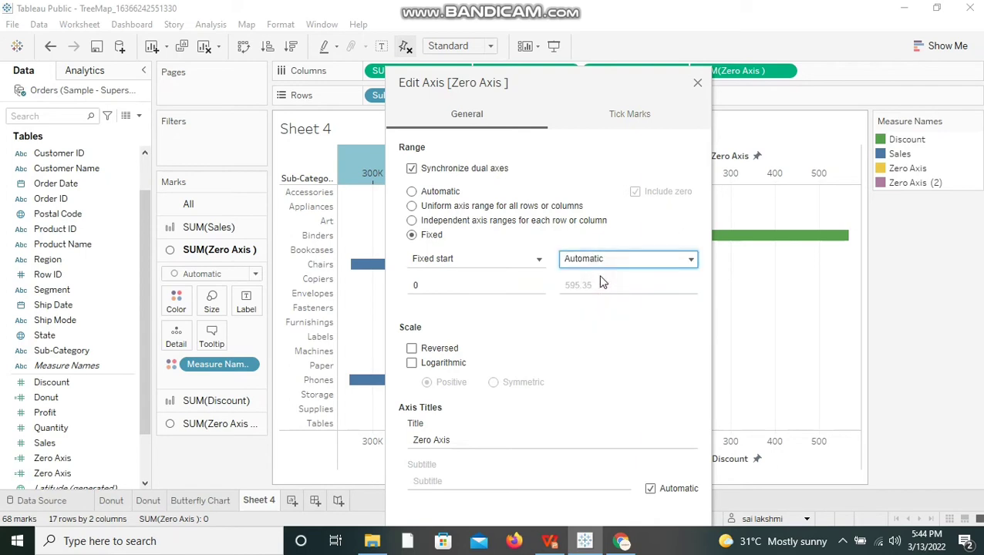
pyautogui.click(697, 85)
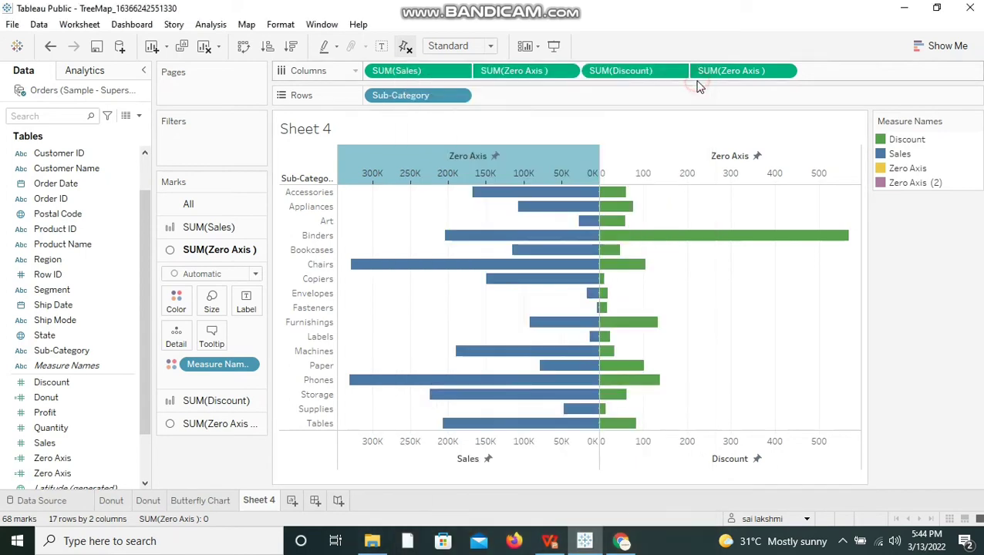
# Hide the headers of the top Zero Axis and the bottom Sales axis.
pyautogui.click(783, 346)
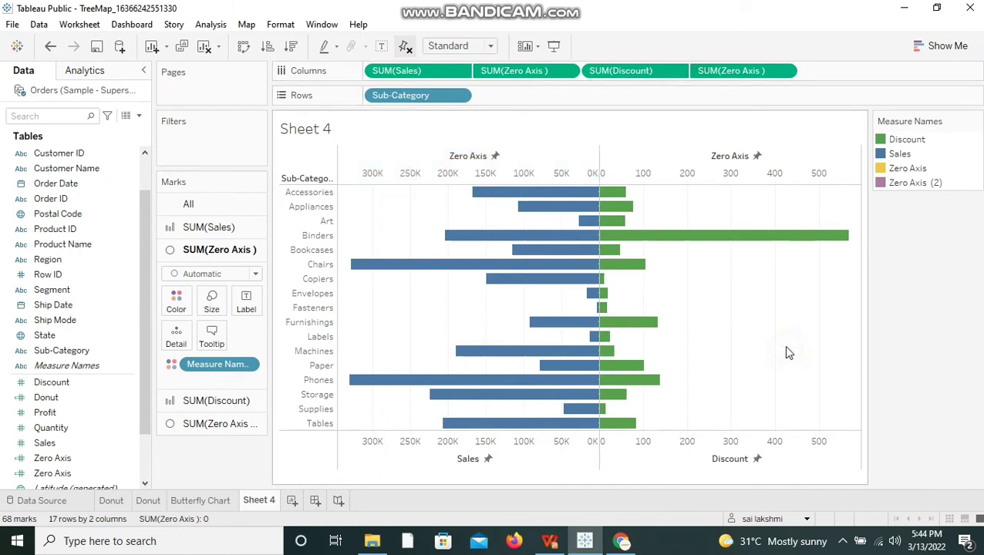
pyautogui.click(558, 172)
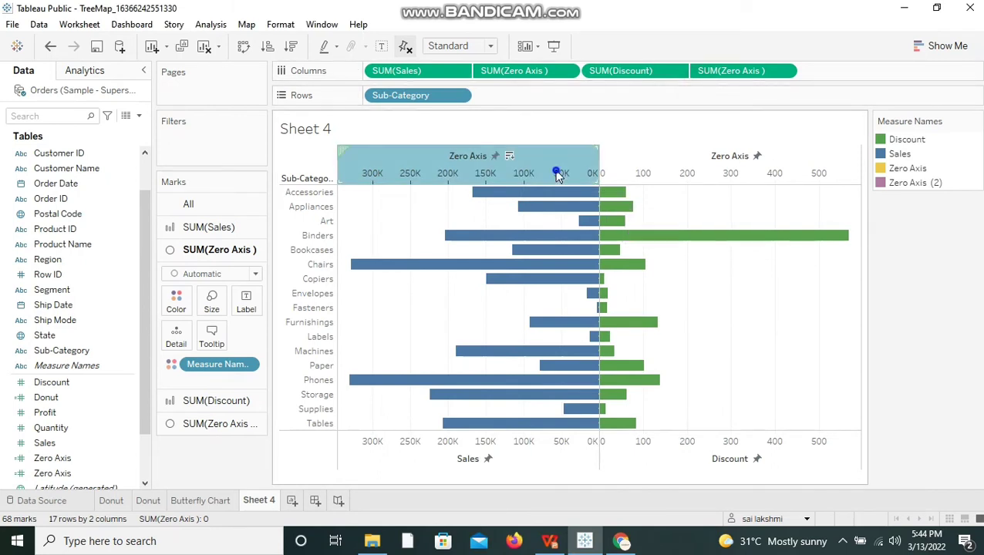
pyautogui.rightClick(561, 181)
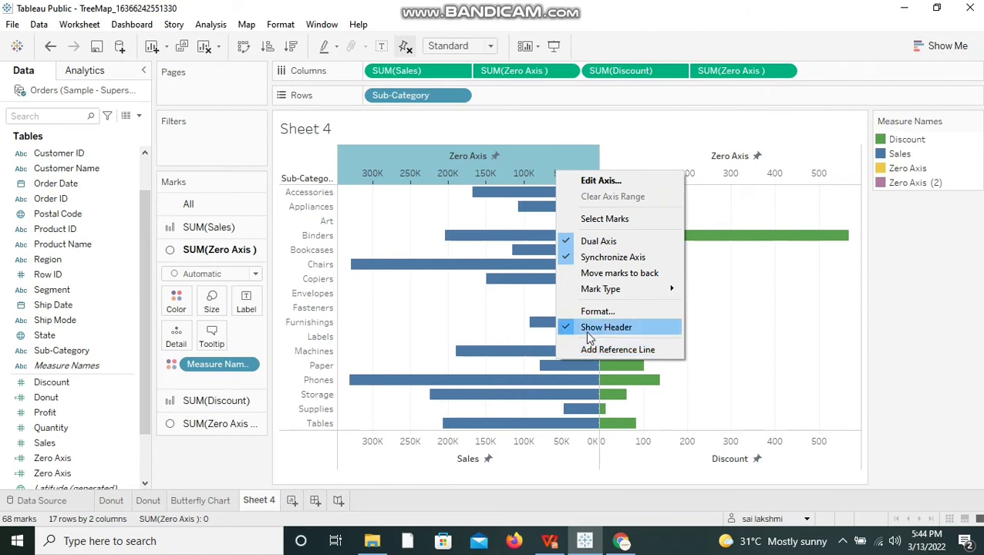
pyautogui.click(587, 337)
pyautogui.click(502, 417)
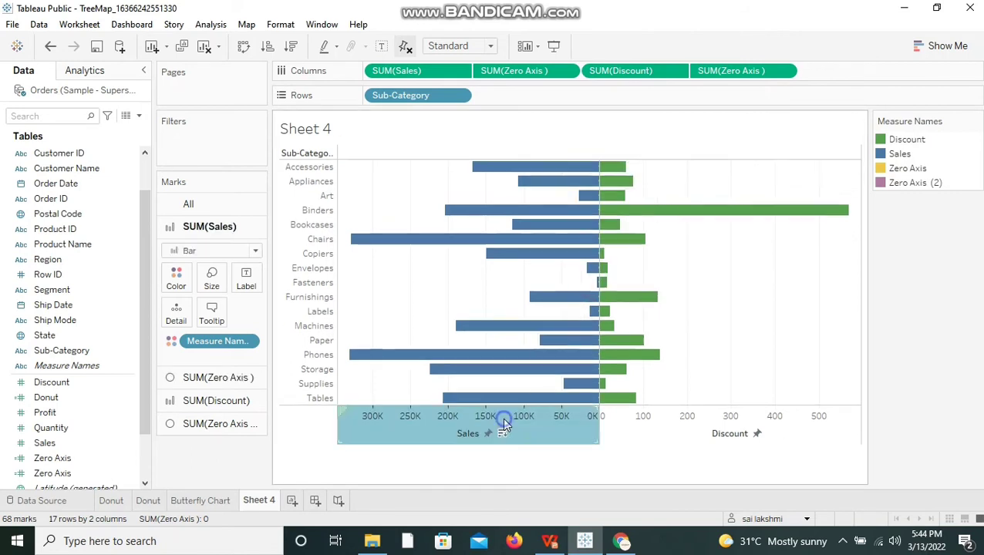
pyautogui.rightClick(502, 417)
pyautogui.click(531, 387)
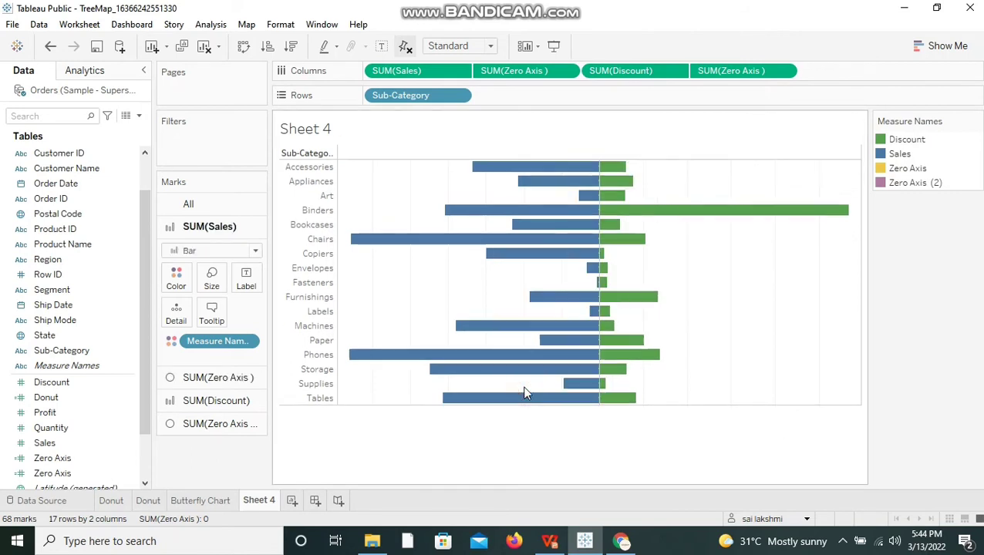
# Rotate the Sub-Category labels, then hide the Sub-Category row headers.
pyautogui.click(293, 152)
pyautogui.rightClick(293, 152)
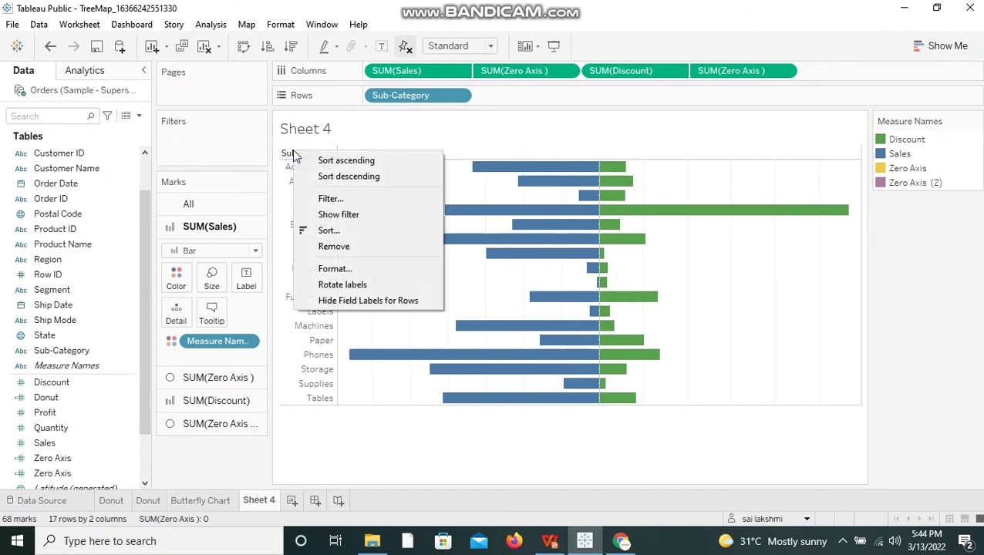
pyautogui.click(325, 285)
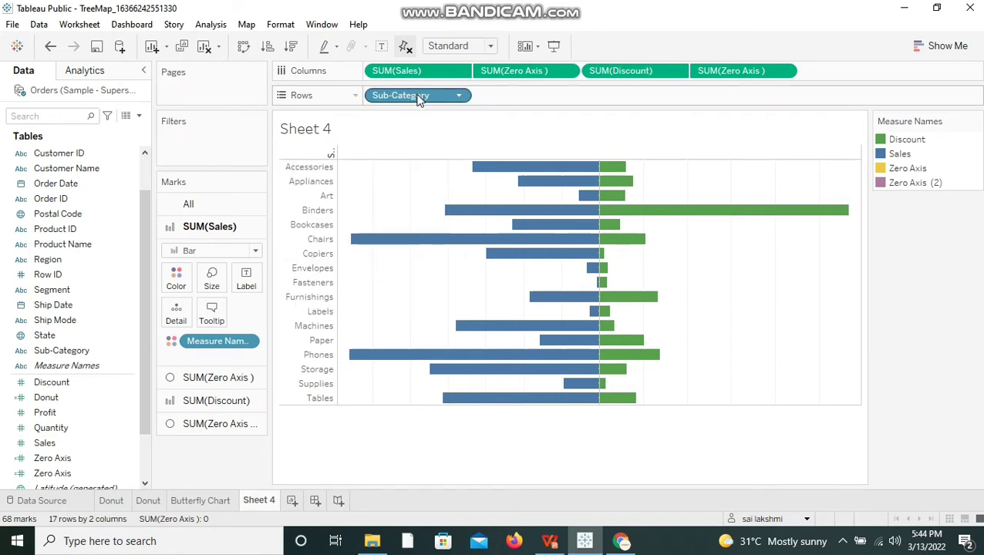
pyautogui.rightClick(417, 98)
pyautogui.click(429, 197)
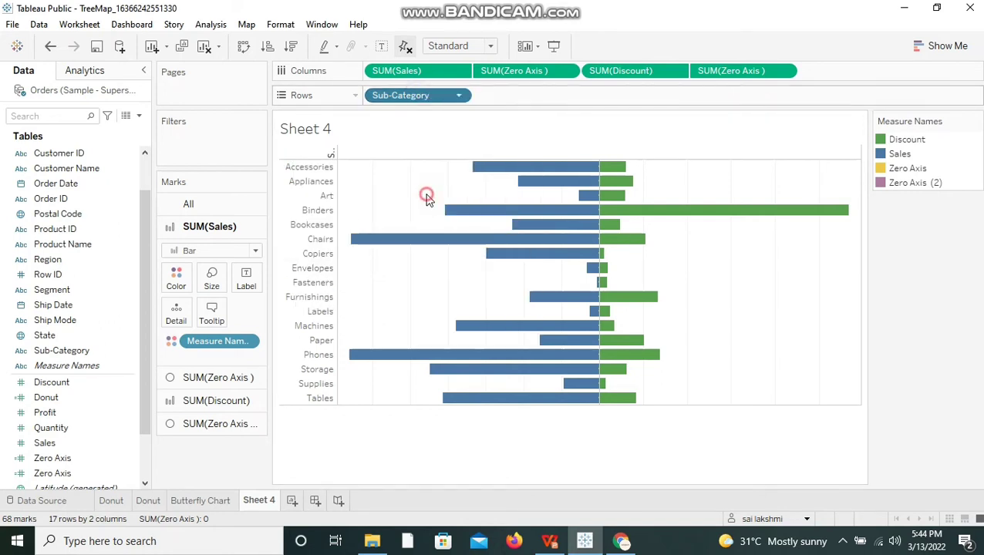
pyautogui.click(486, 449)
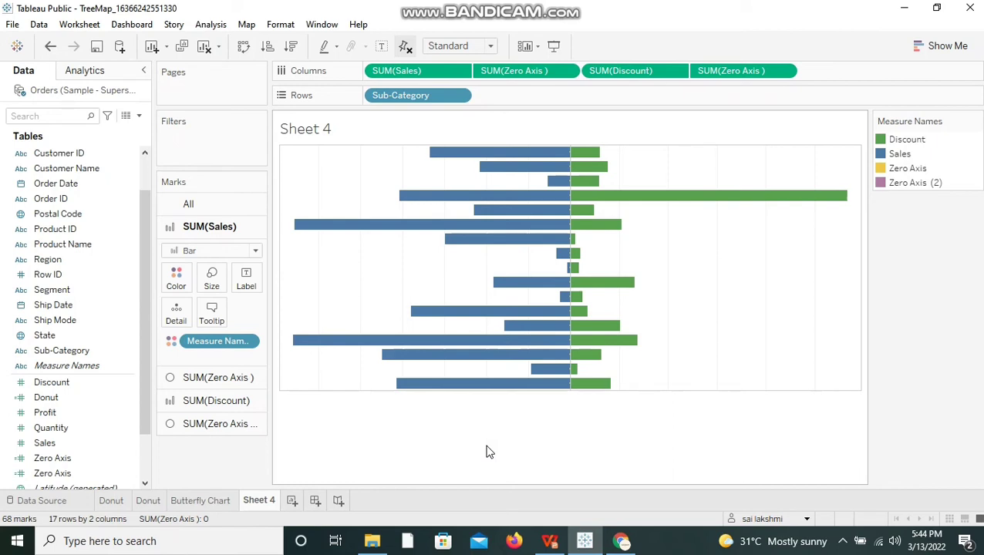
# Open the sheet's Format Lines settings and set zero lines to None.
pyautogui.click(279, 25)
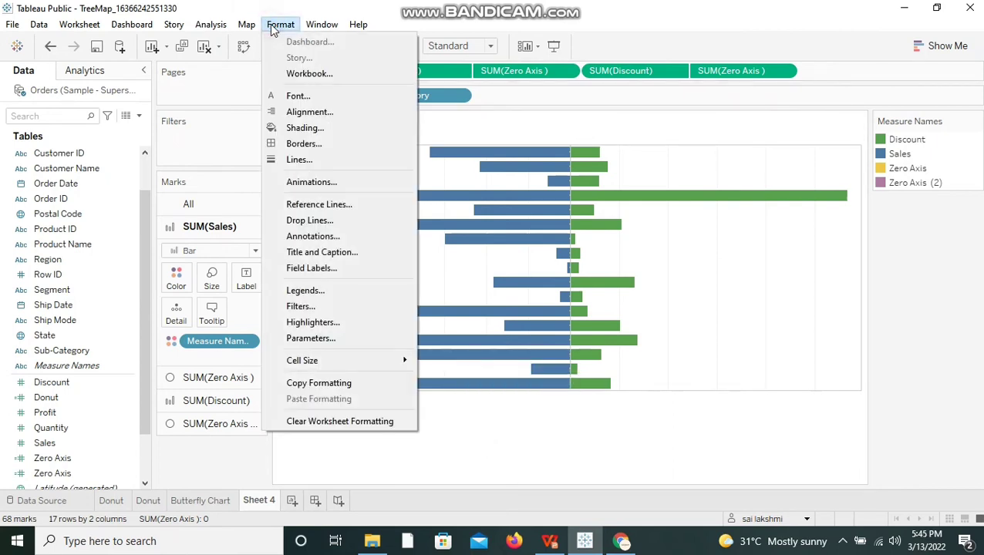
pyautogui.click(291, 146)
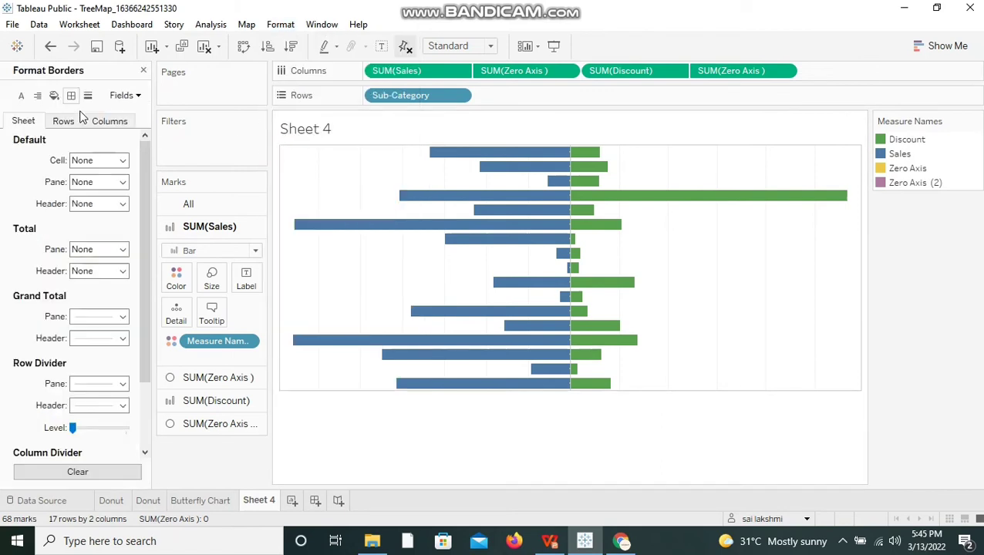
pyautogui.click(88, 95)
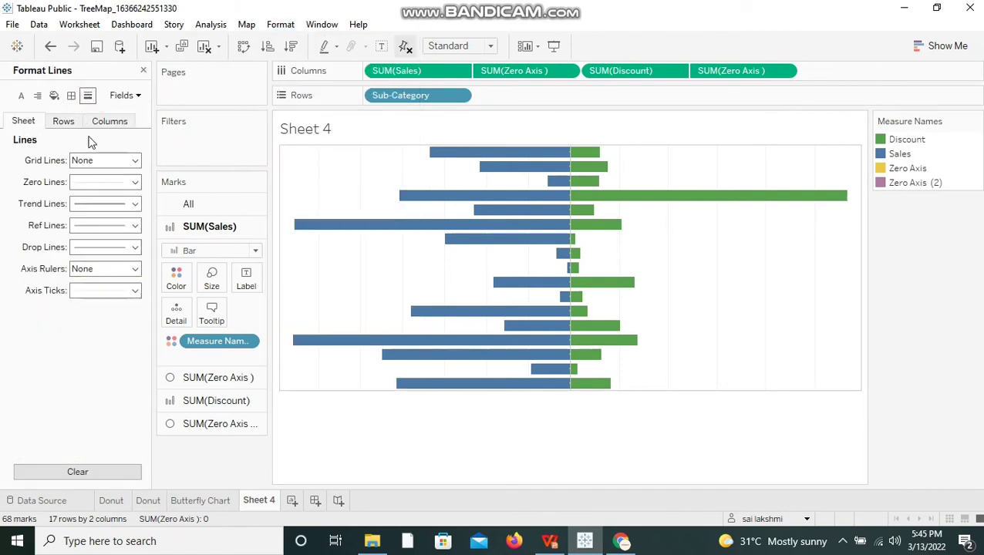
pyautogui.click(85, 183)
pyautogui.click(83, 199)
pyautogui.click(9, 196)
pyautogui.click(88, 203)
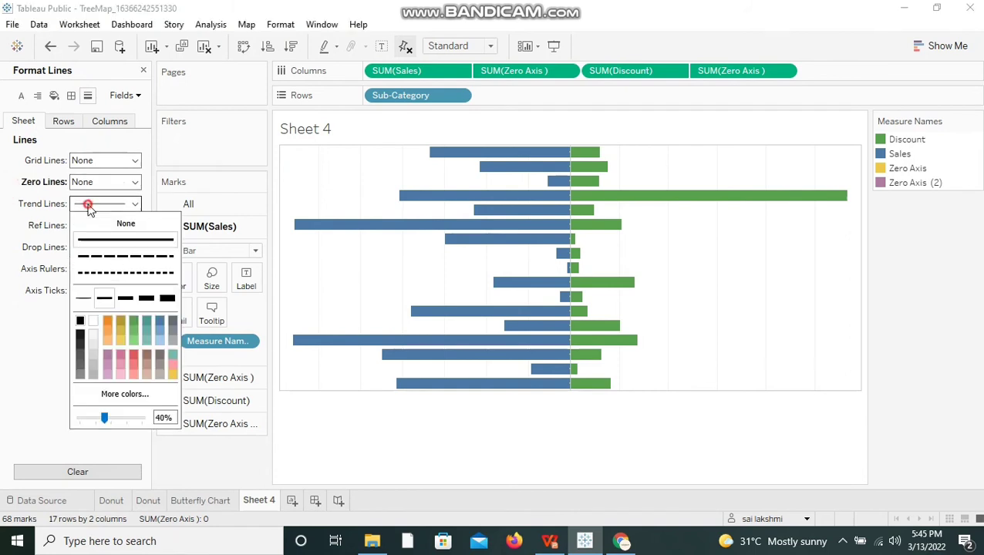
pyautogui.click(12, 237)
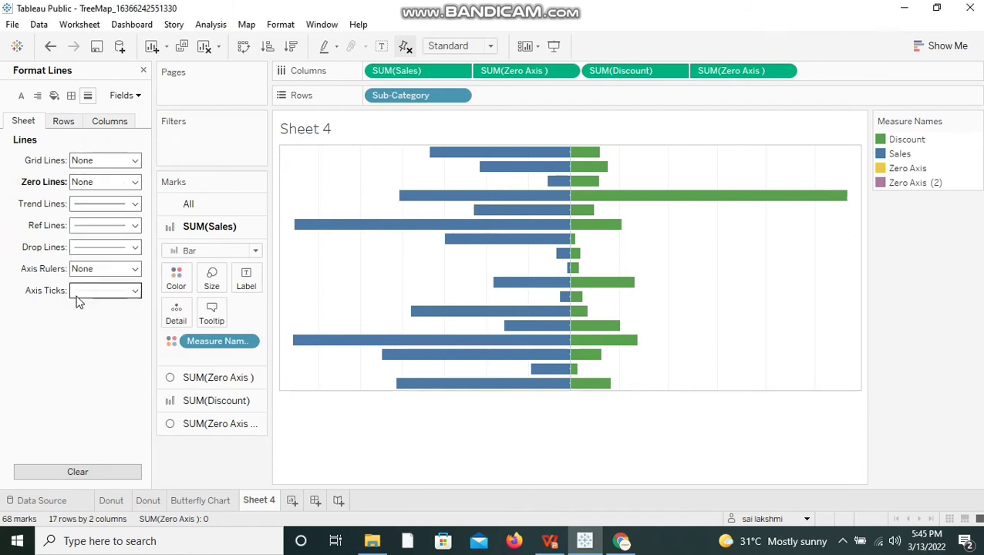
# Set the column grid lines to None, leaving row grid lines unchanged.
pyautogui.click(65, 122)
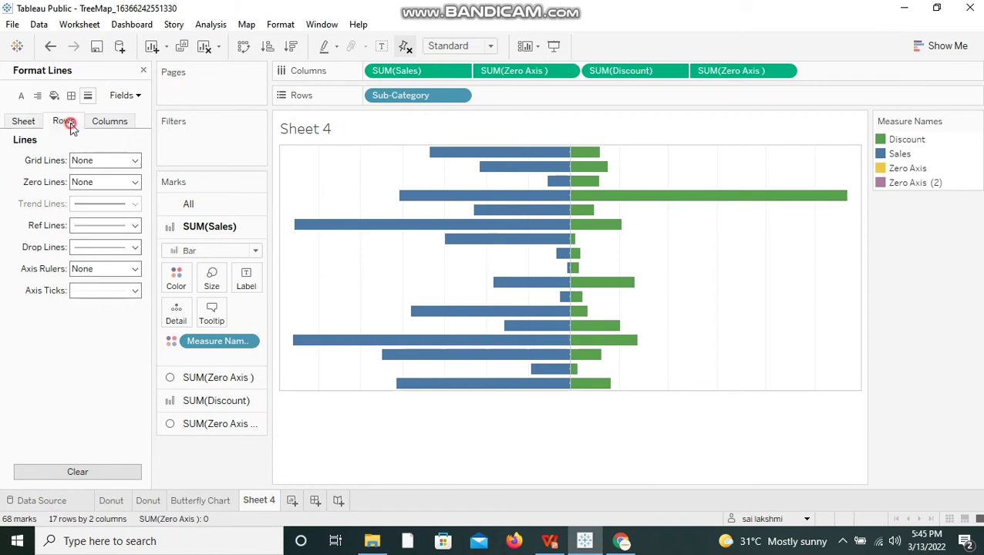
pyautogui.click(94, 160)
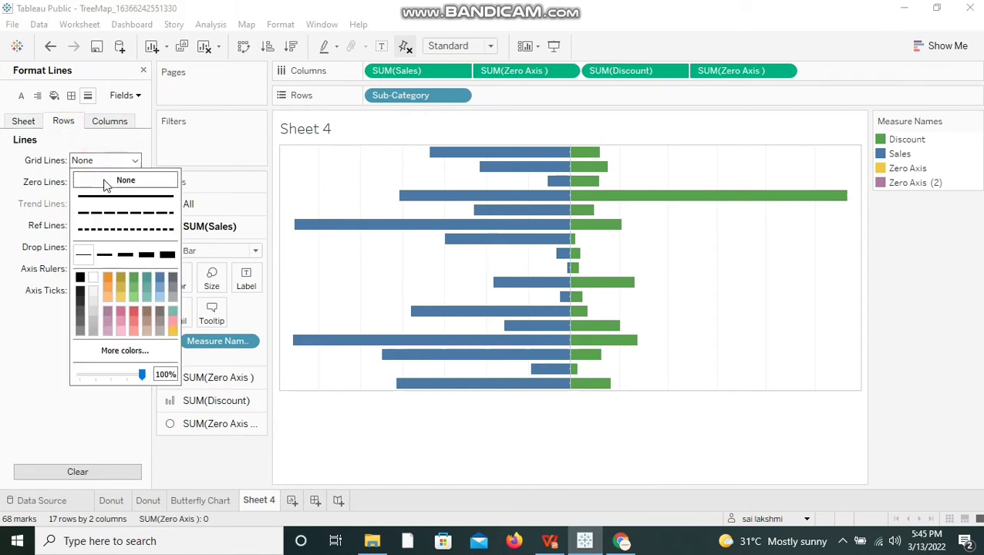
pyautogui.click(11, 193)
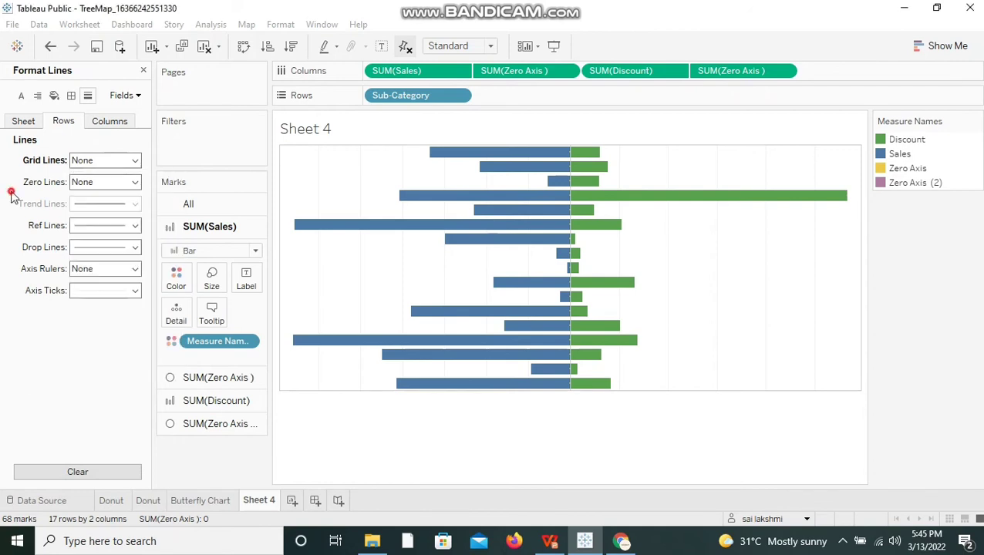
pyautogui.click(104, 127)
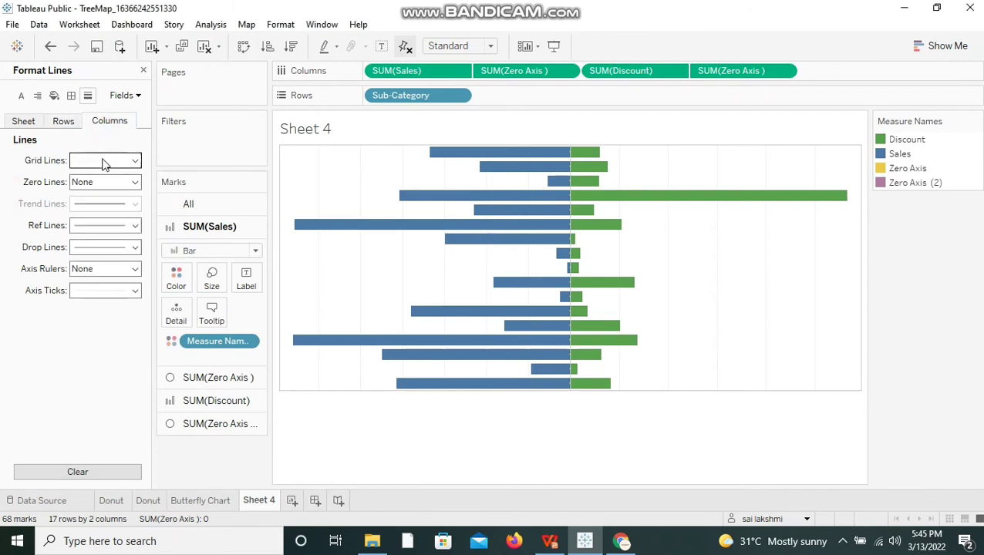
pyautogui.click(103, 162)
pyautogui.click(104, 182)
pyautogui.click(12, 214)
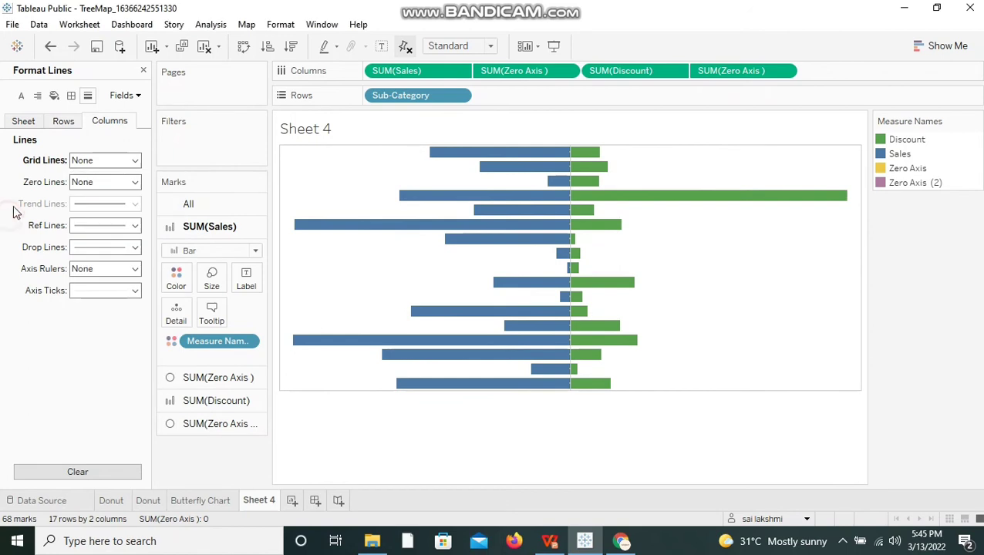
# Set trend lines, drop lines and reference lines to None for the whole sheet.
pyautogui.click(23, 121)
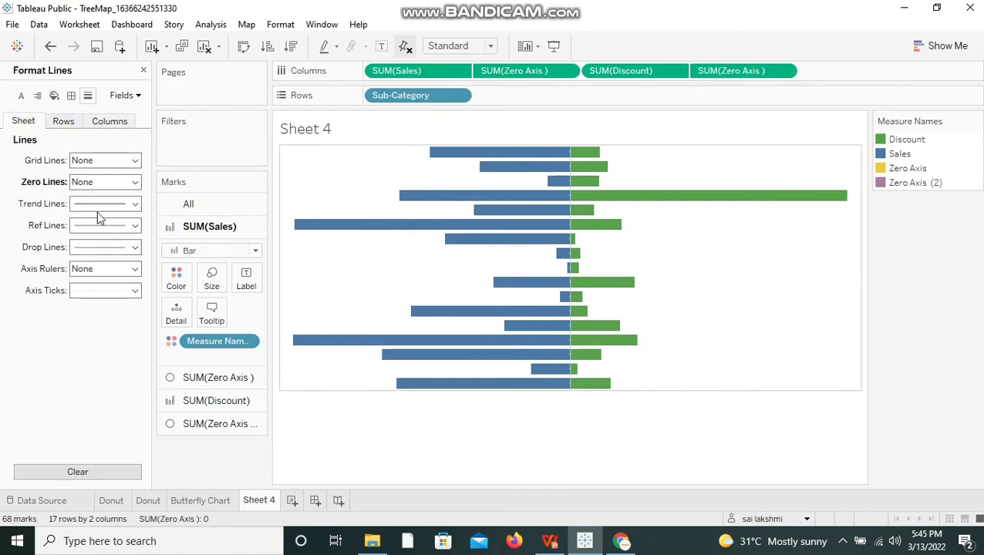
pyautogui.click(98, 207)
pyautogui.click(101, 225)
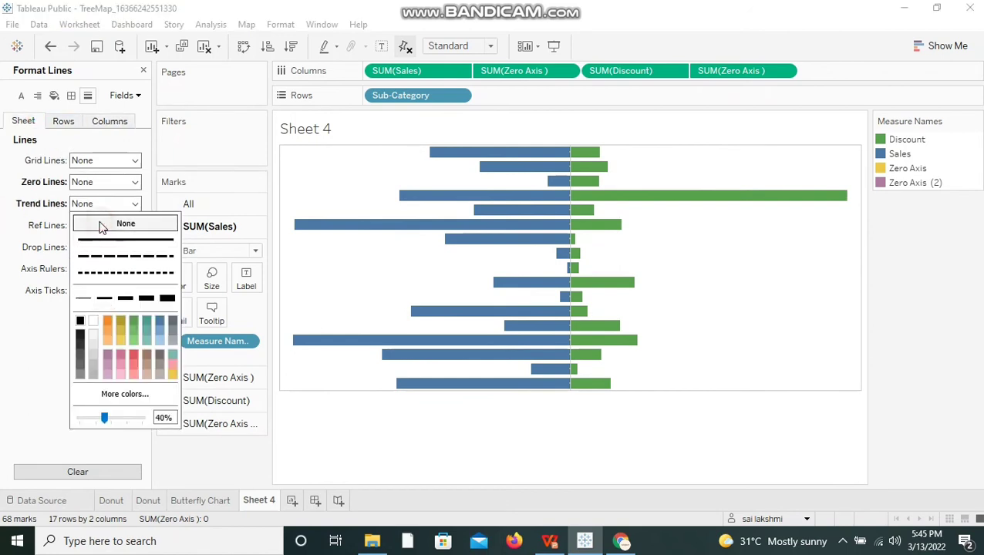
pyautogui.click(5, 256)
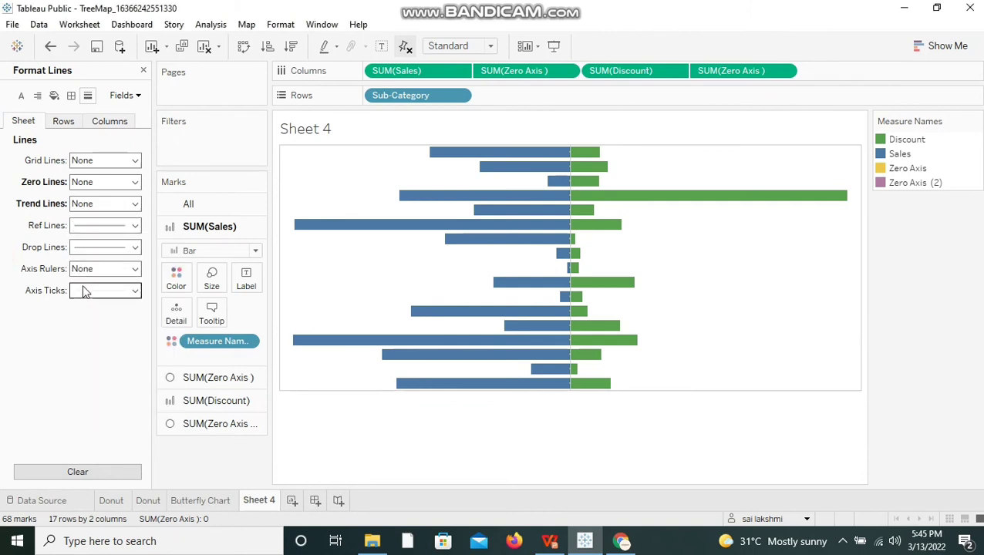
pyautogui.click(96, 247)
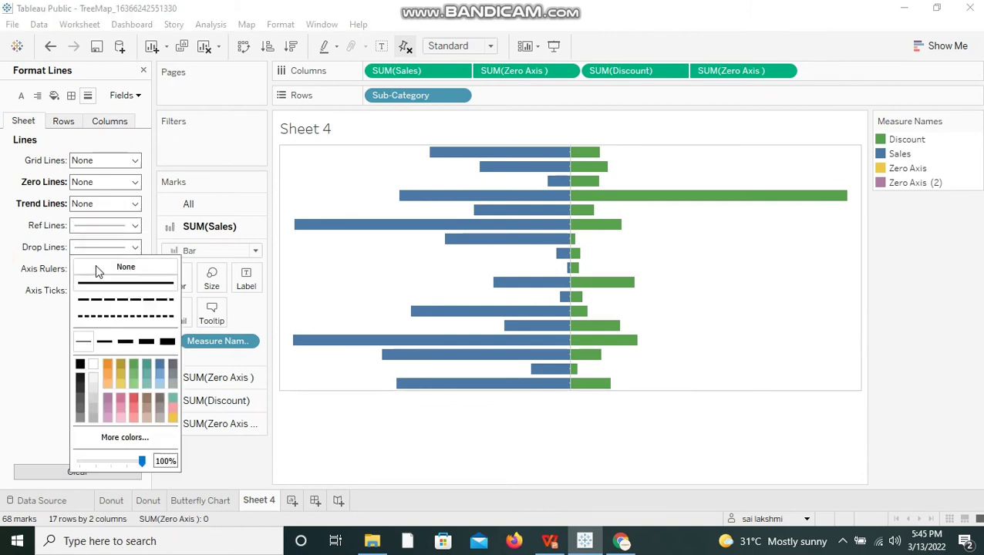
pyautogui.click(97, 265)
pyautogui.click(108, 224)
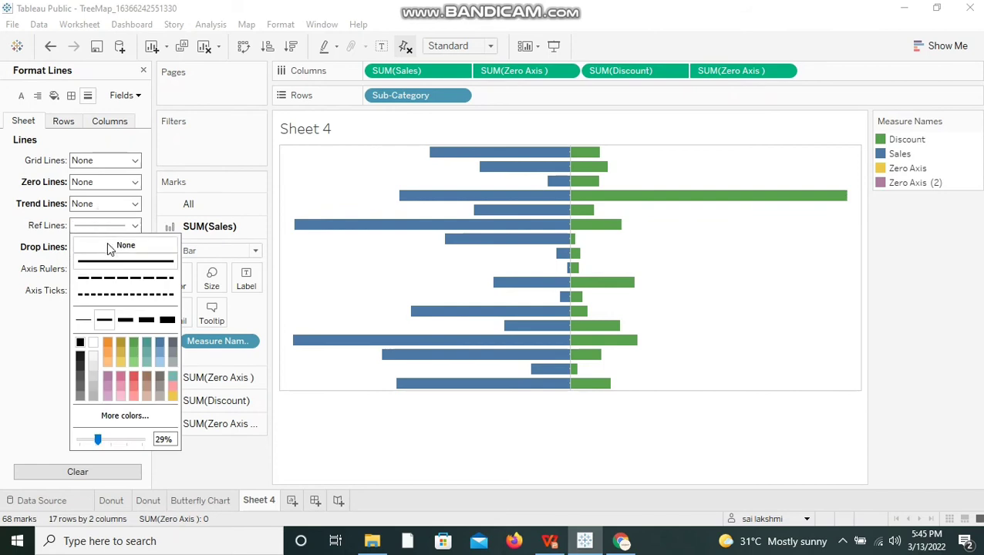
pyautogui.click(100, 246)
pyautogui.click(52, 297)
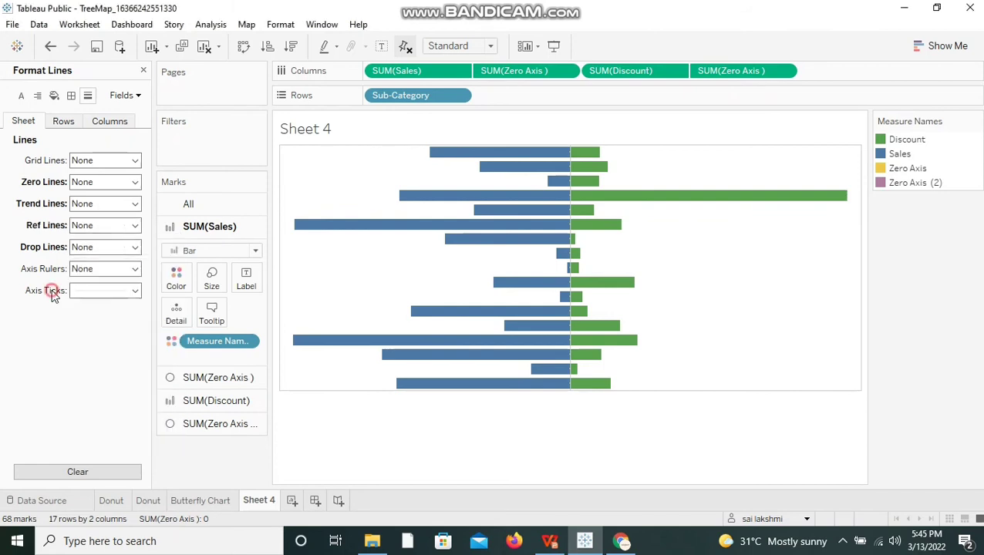
# Set axis ticks to None and review the row and column line settings.
pyautogui.click(94, 291)
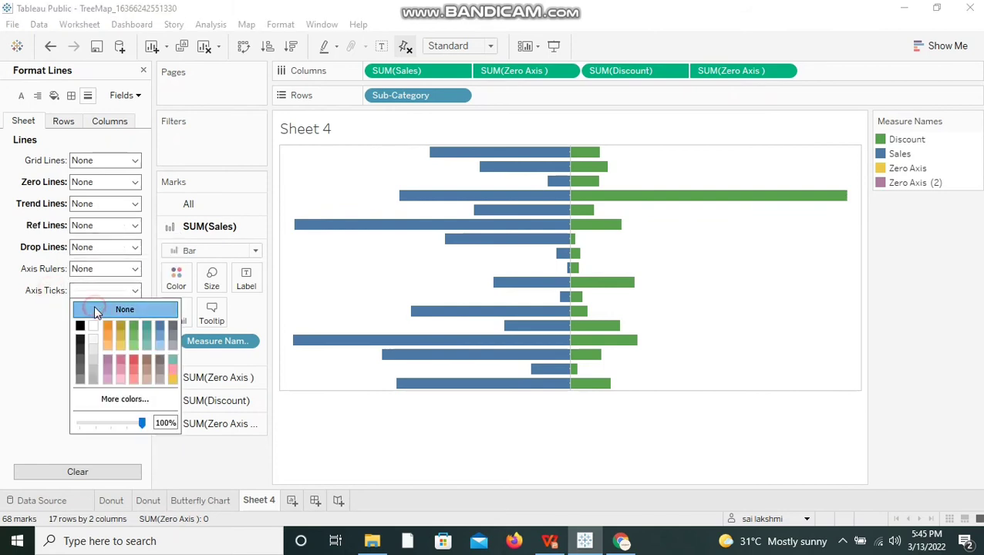
pyautogui.click(97, 310)
pyautogui.click(1, 331)
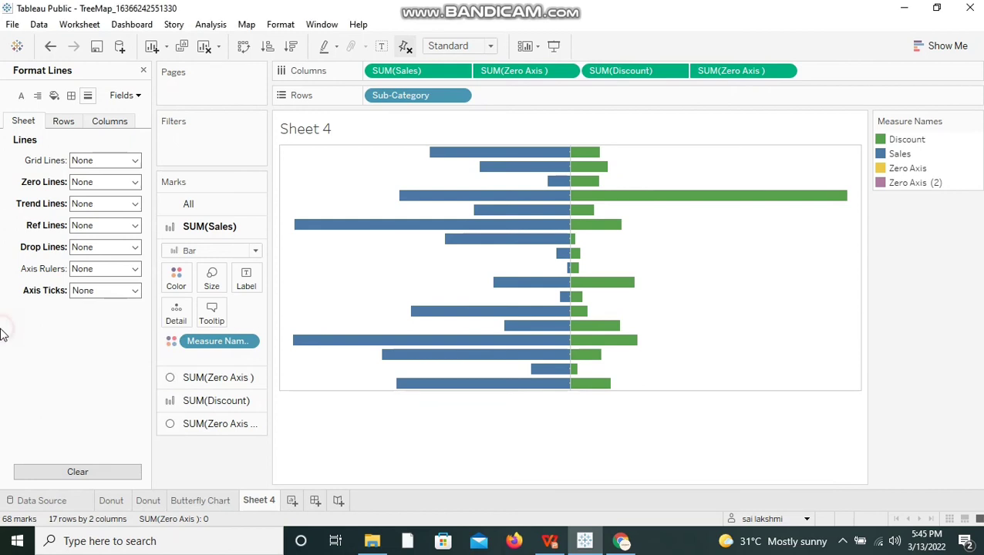
pyautogui.click(64, 121)
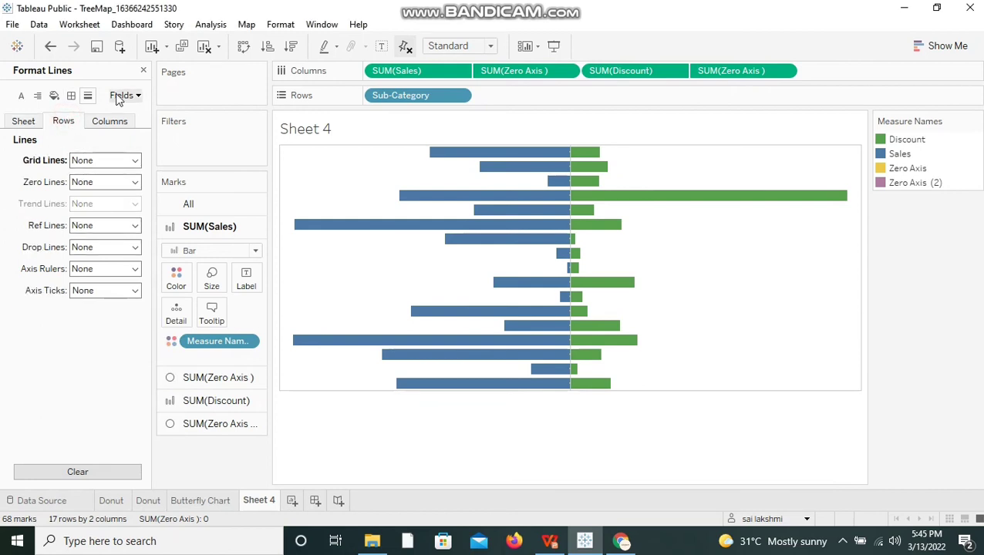
pyautogui.click(107, 123)
# Set the column Grand Total pane, Column Divider and Grand Total header borders to None.
pyautogui.click(71, 95)
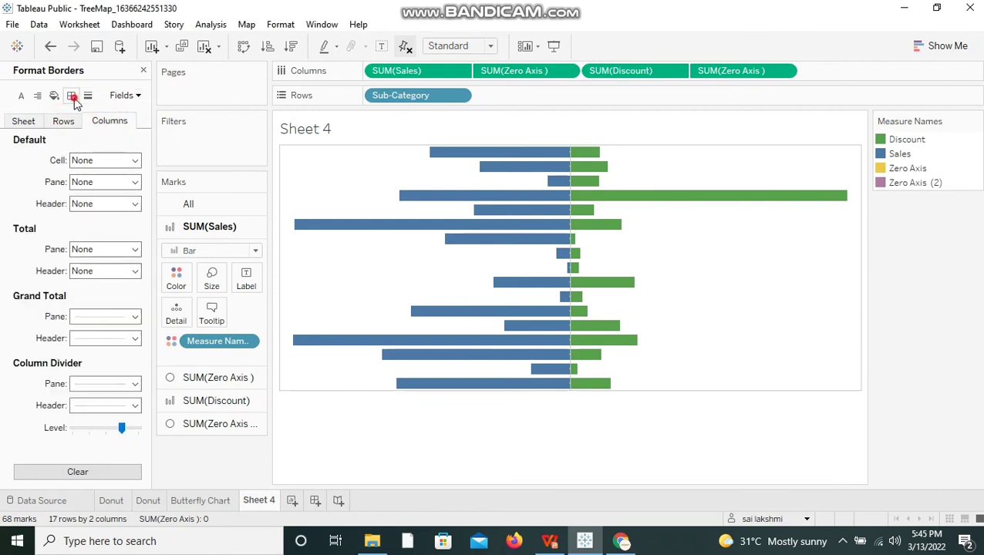
pyautogui.click(90, 320)
pyautogui.click(93, 337)
pyautogui.click(98, 391)
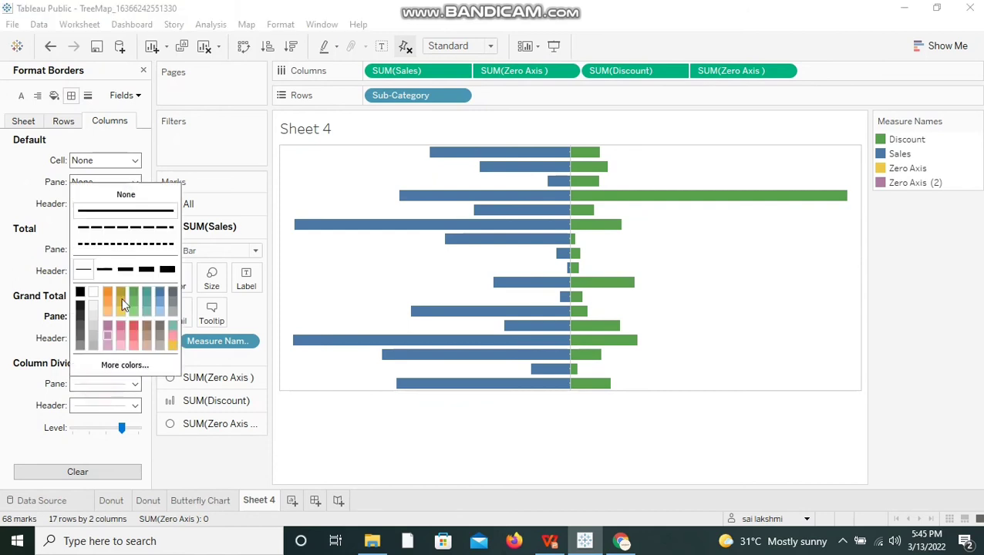
pyautogui.click(142, 200)
pyautogui.click(2, 398)
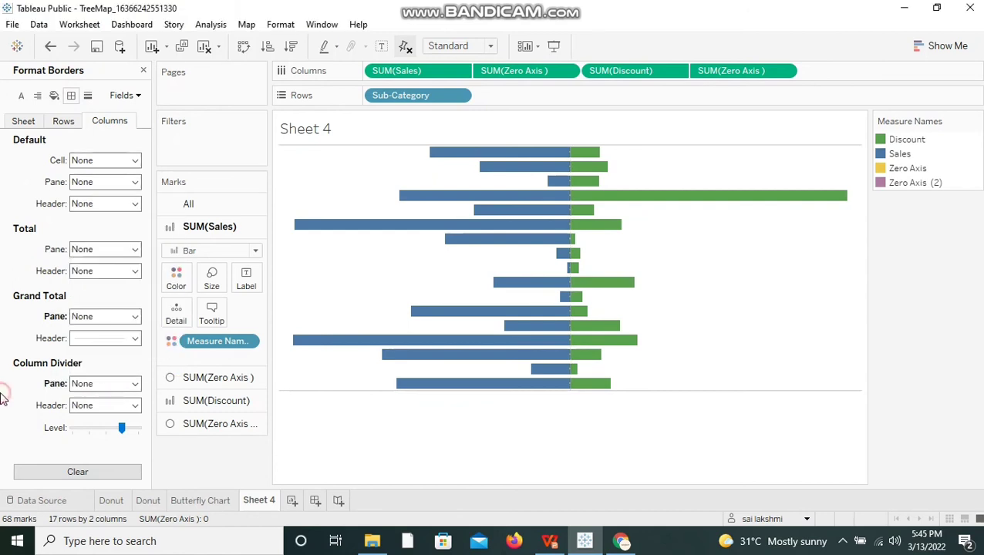
pyautogui.click(90, 340)
pyautogui.click(135, 149)
pyautogui.click(3, 340)
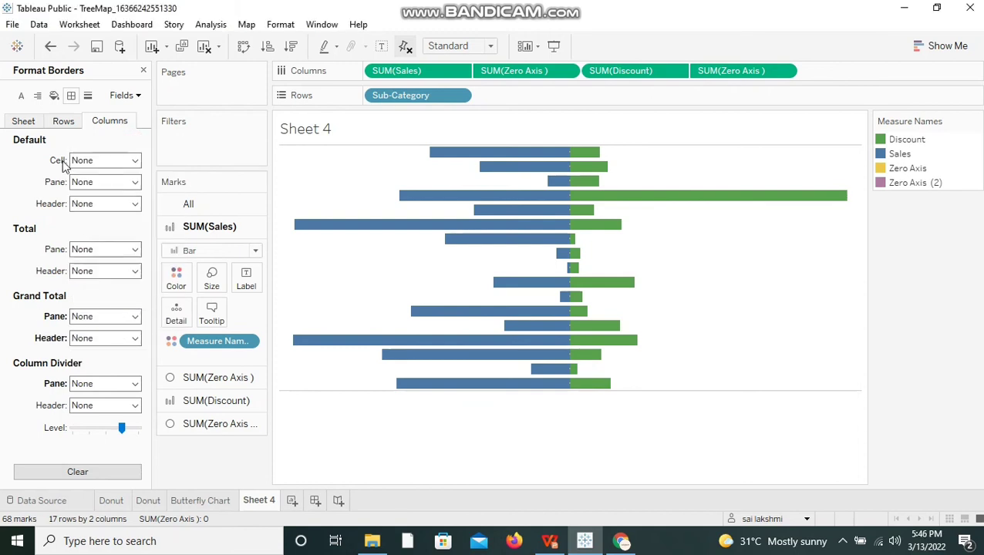
# Set the row Grand Total pane and Row Divider borders to None.
pyautogui.click(64, 122)
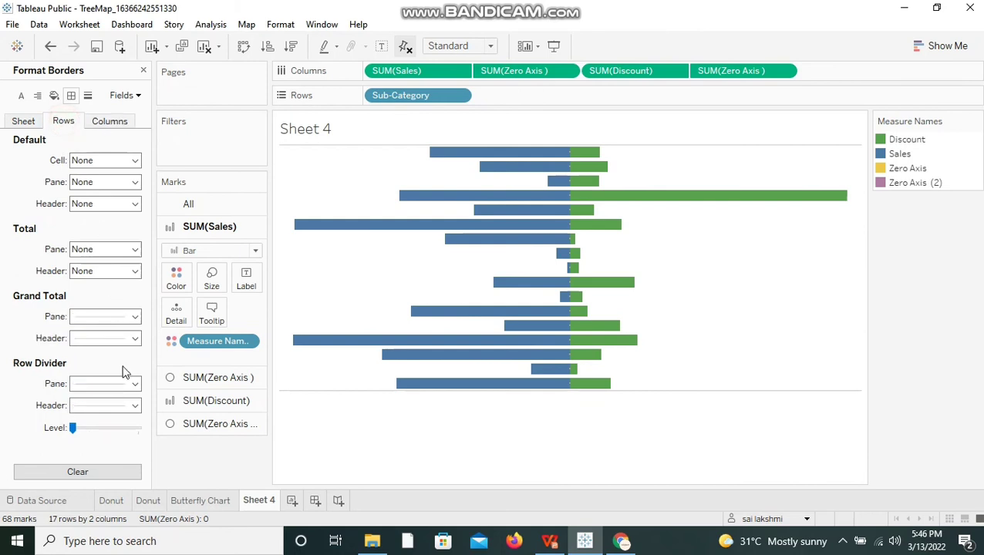
pyautogui.click(116, 318)
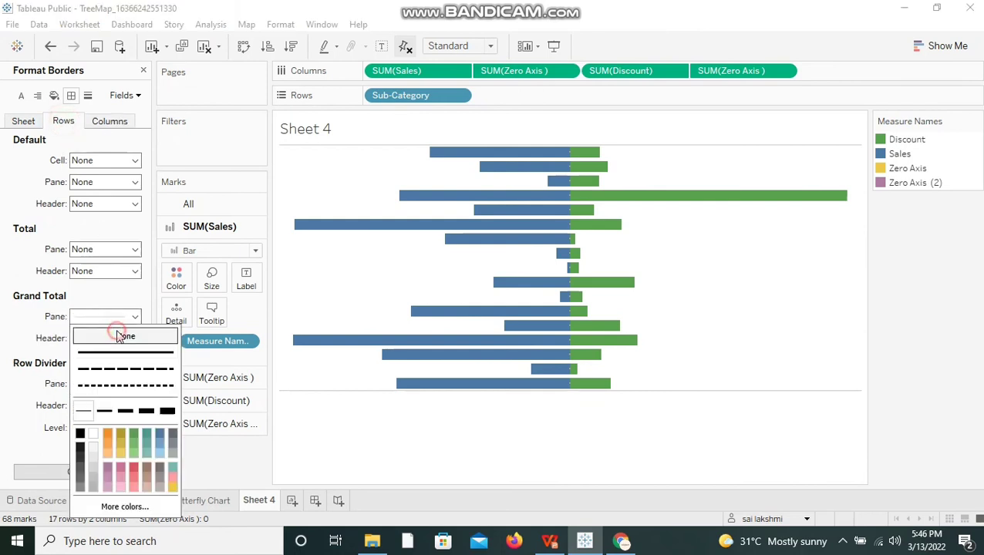
pyautogui.click(119, 336)
pyautogui.click(21, 397)
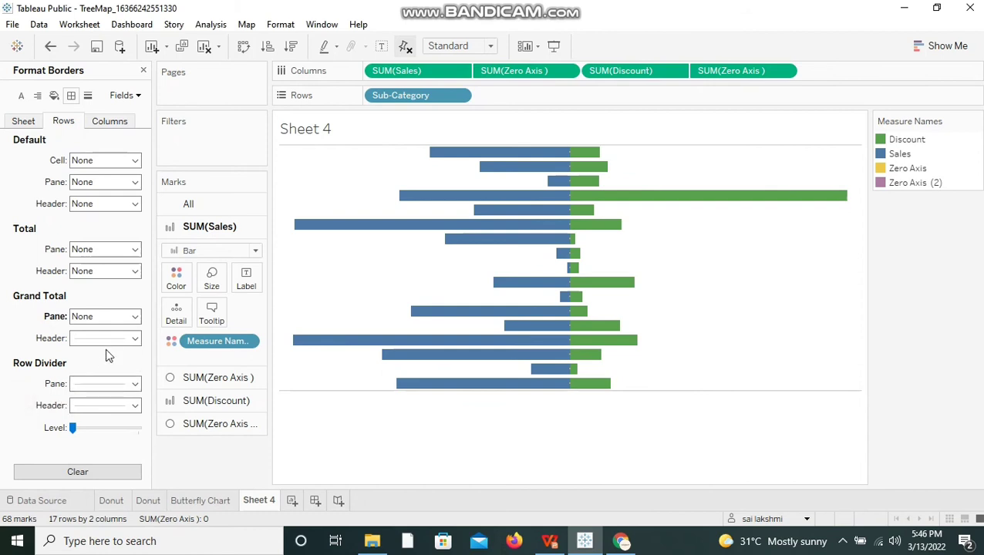
pyautogui.click(92, 383)
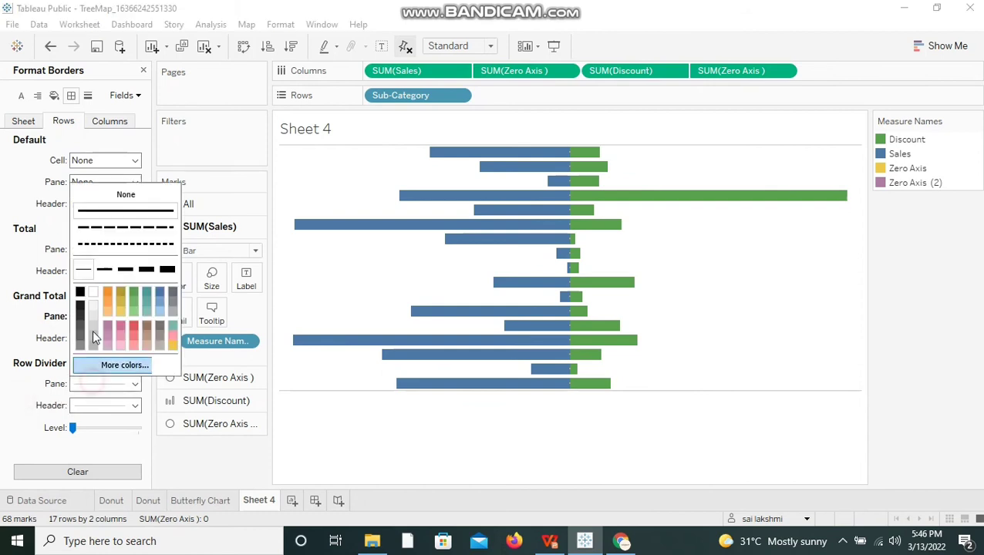
pyautogui.click(108, 196)
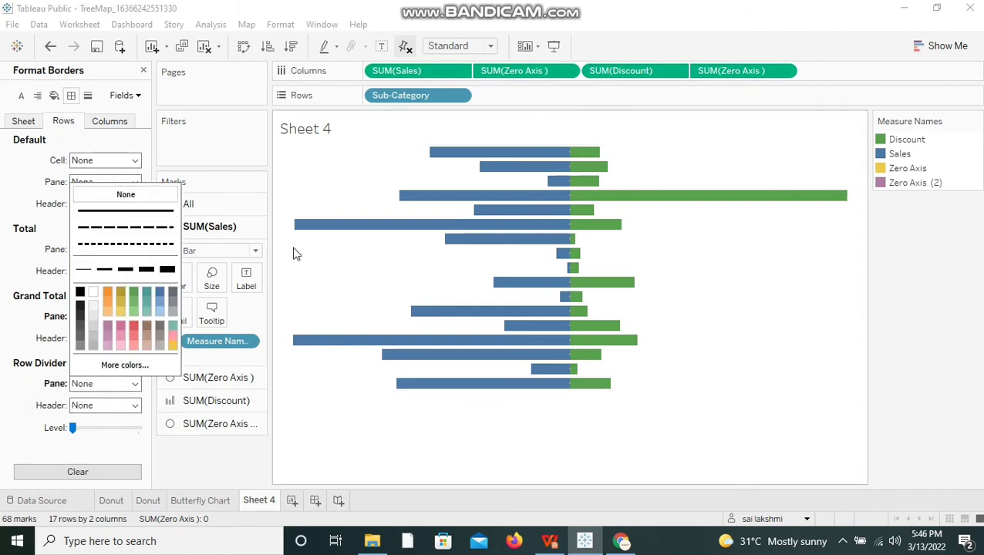
pyautogui.click(29, 253)
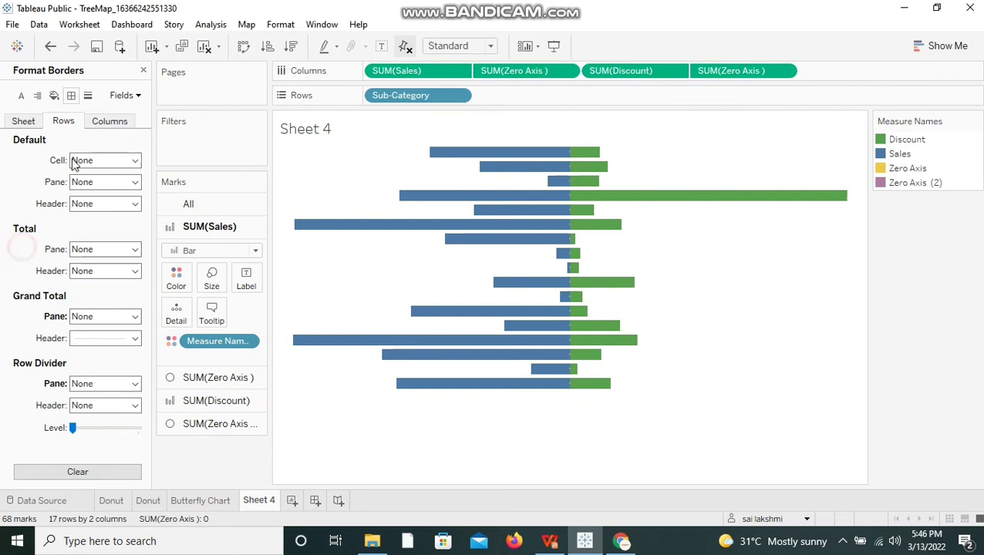
# Close the formatting pane and show mark labels on the SUM(Sales) bars.
pyautogui.click(142, 70)
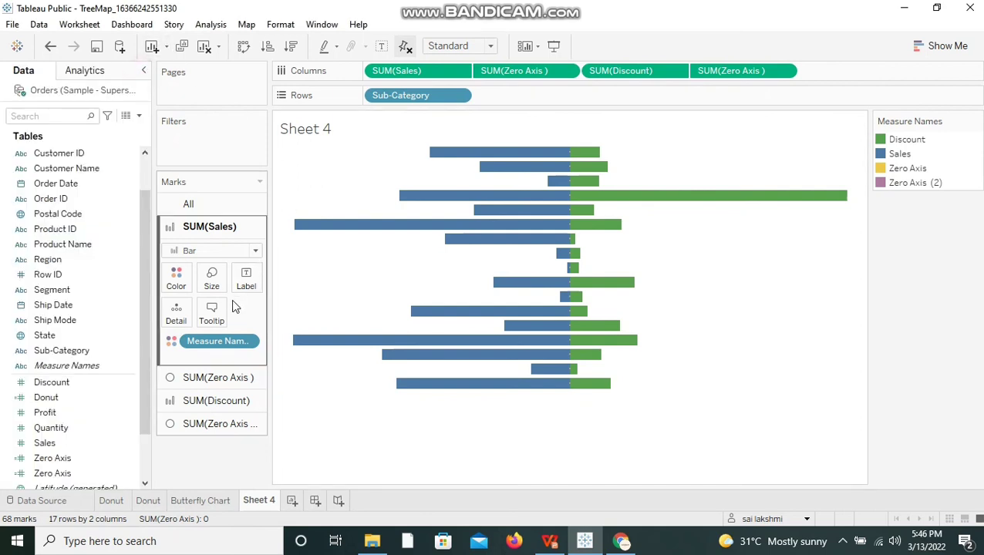
pyautogui.click(246, 285)
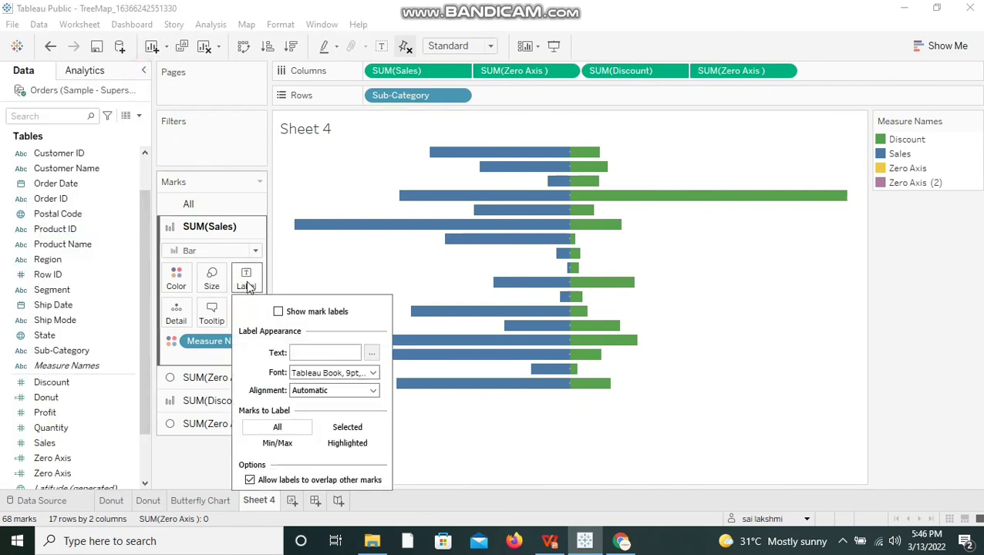
pyautogui.click(279, 311)
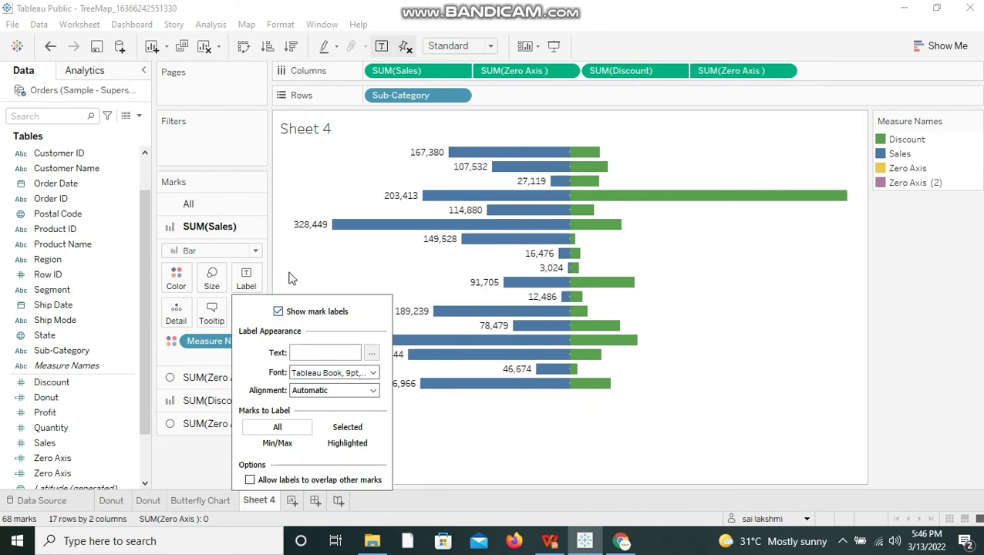
pyautogui.click(290, 276)
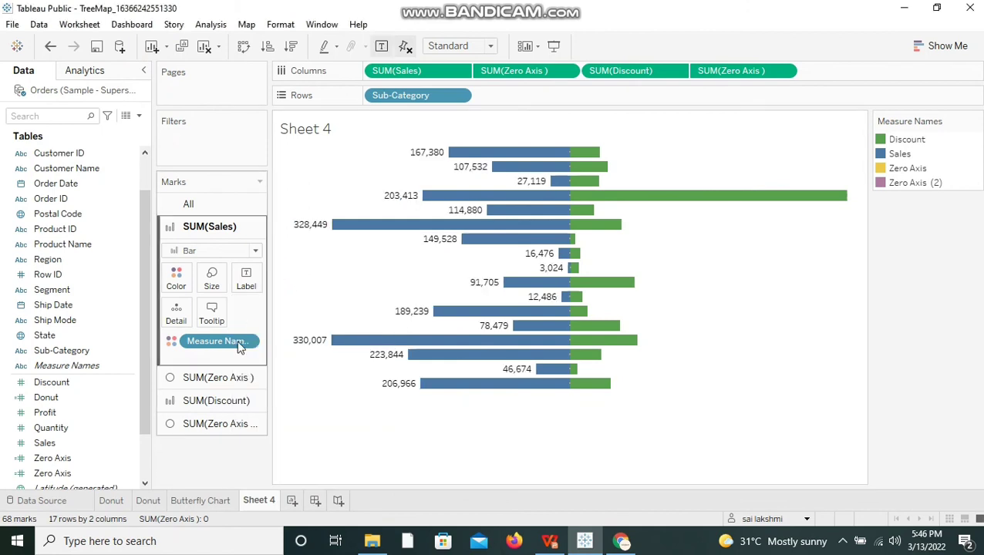
# Show mark labels on the SUM(Discount) bars.
pyautogui.click(234, 403)
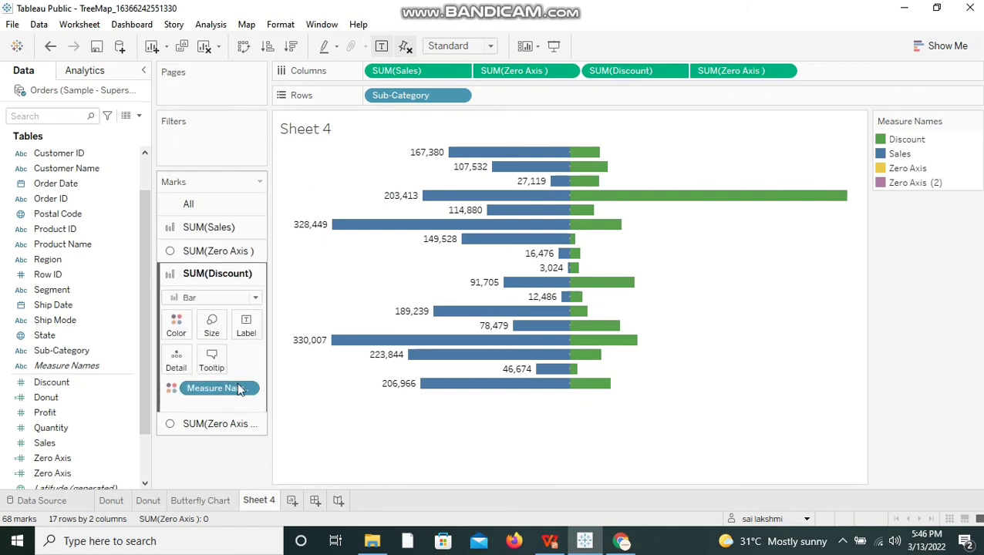
pyautogui.click(245, 324)
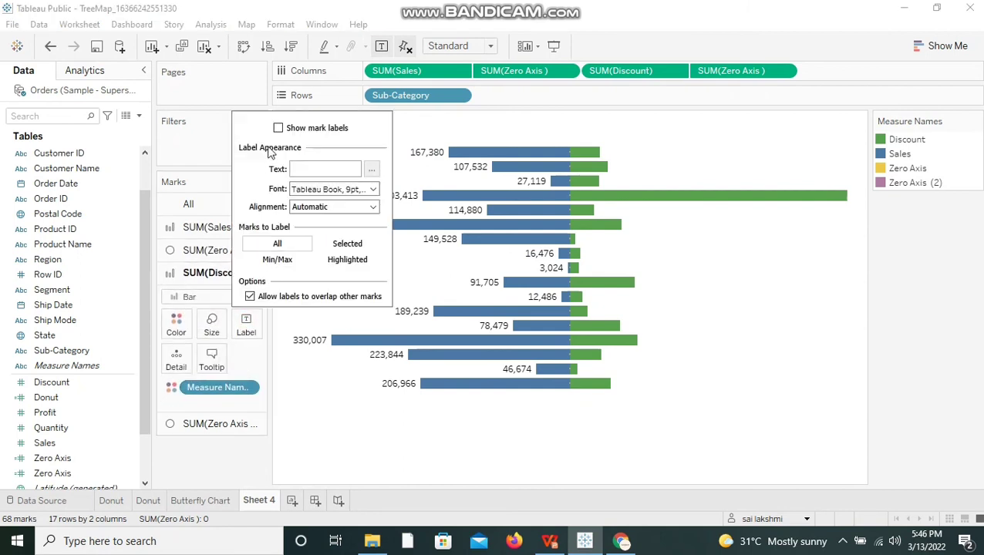
pyautogui.click(278, 129)
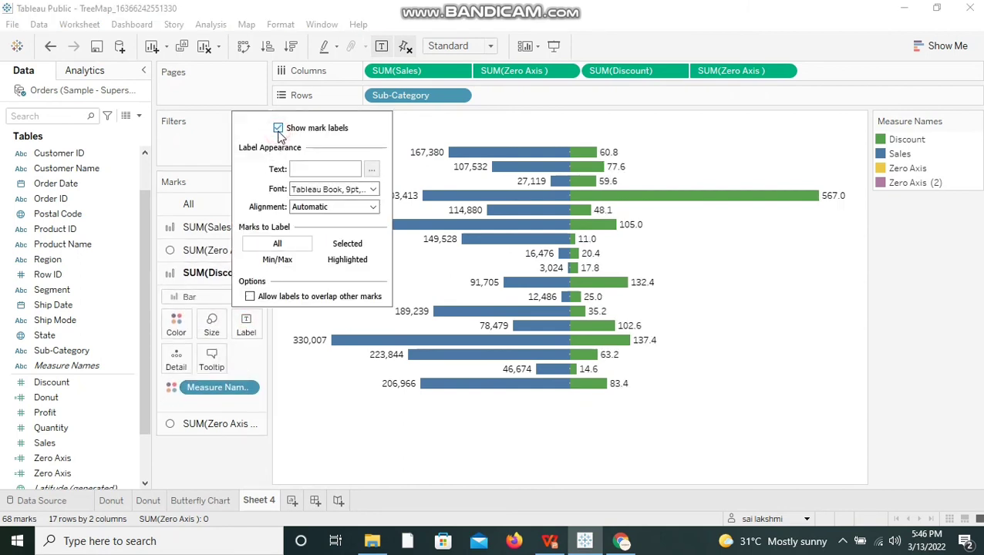
pyautogui.click(777, 363)
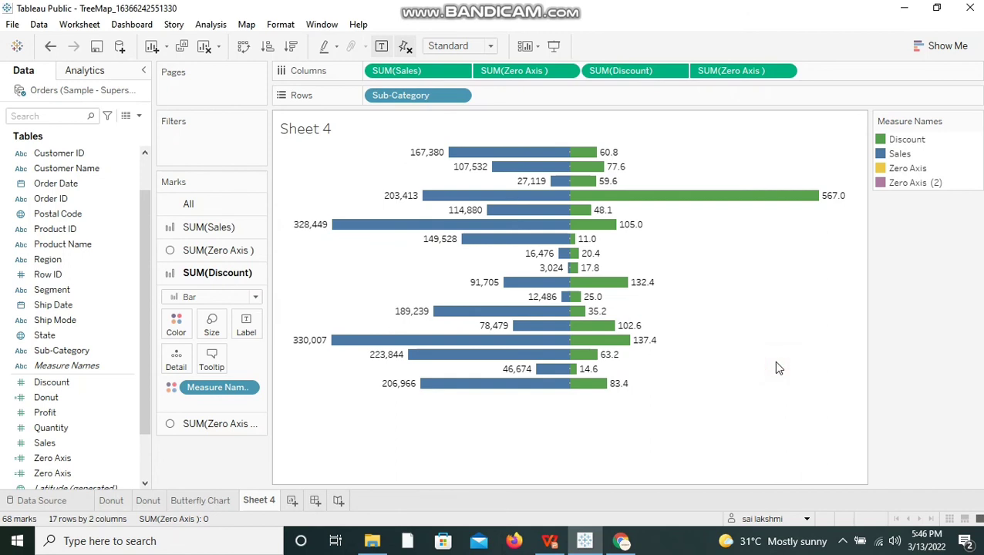